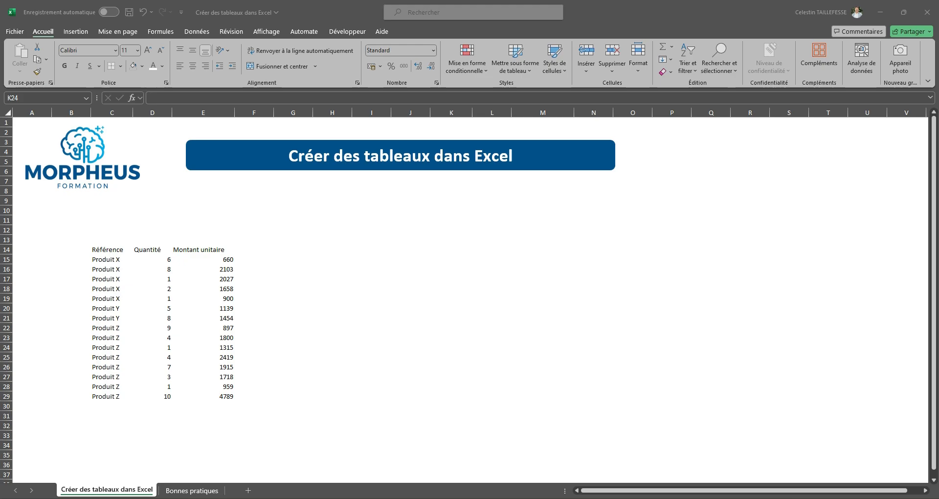
drag(107, 249, 232, 406)
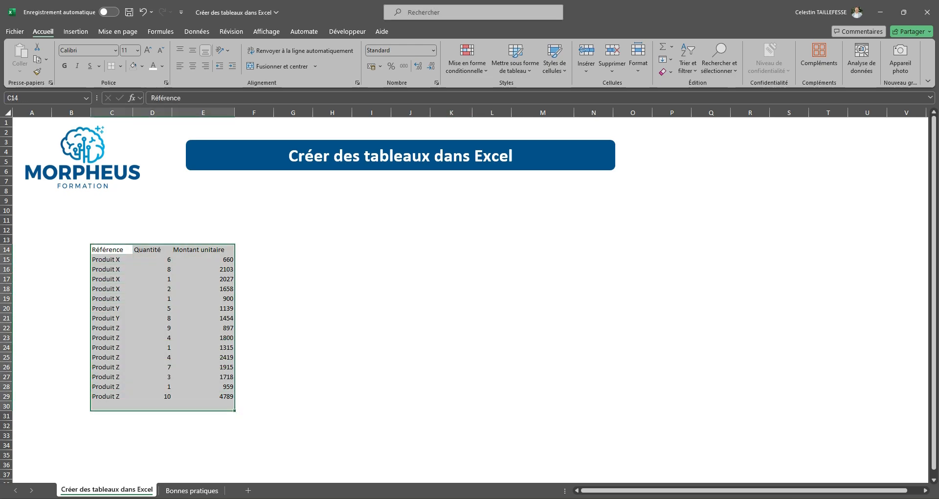
click(411, 367)
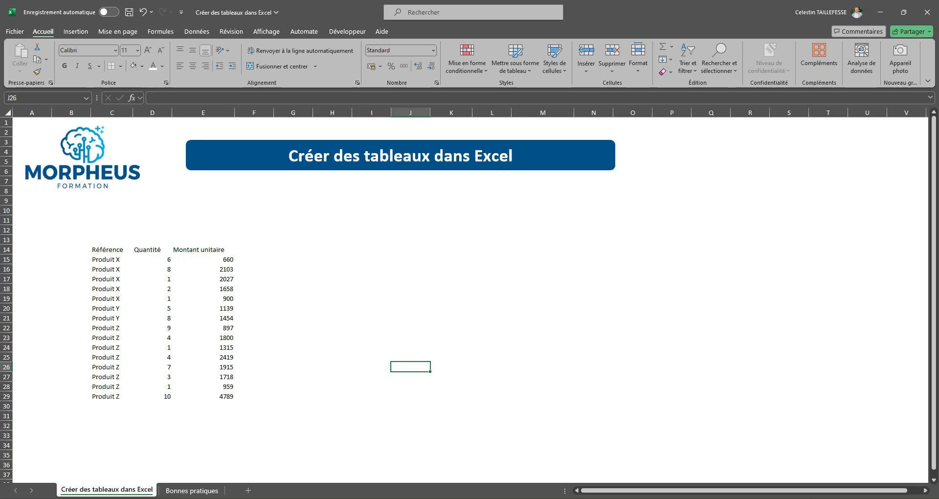
drag(108, 250, 230, 396)
click(411, 347)
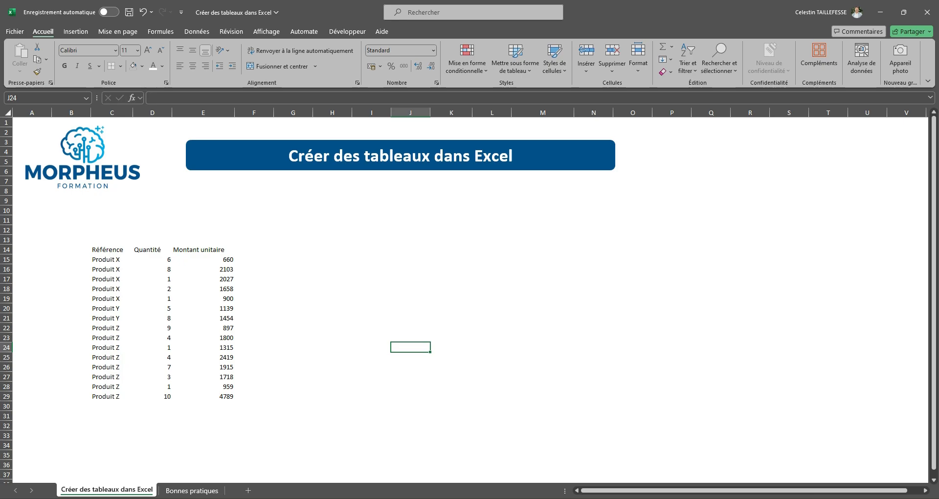
drag(108, 249, 225, 397)
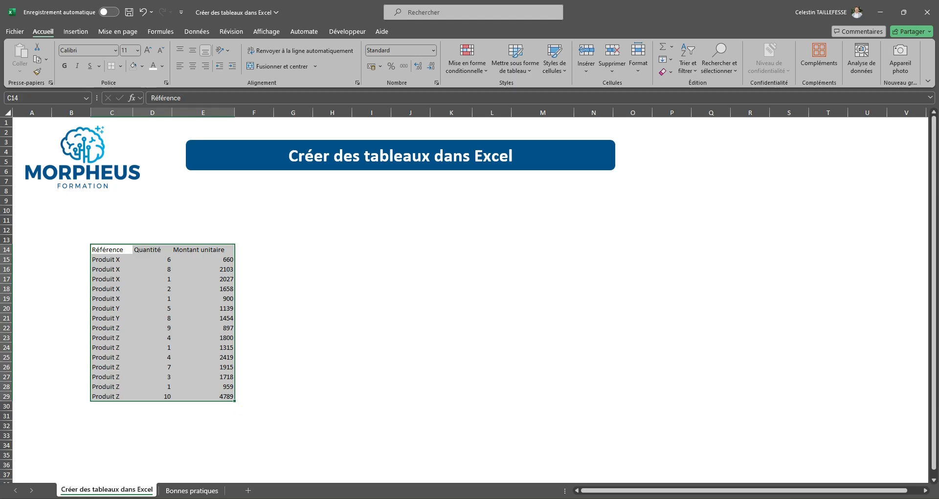
click(76, 32)
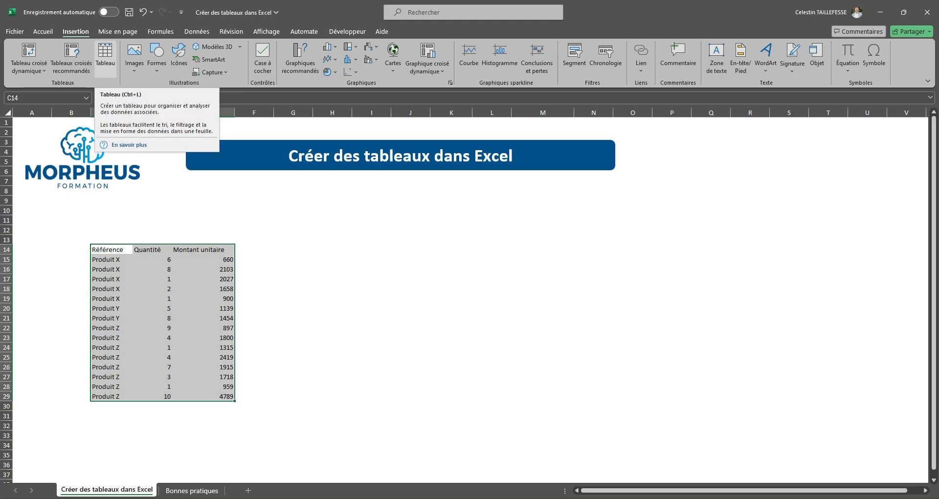
click(105, 56)
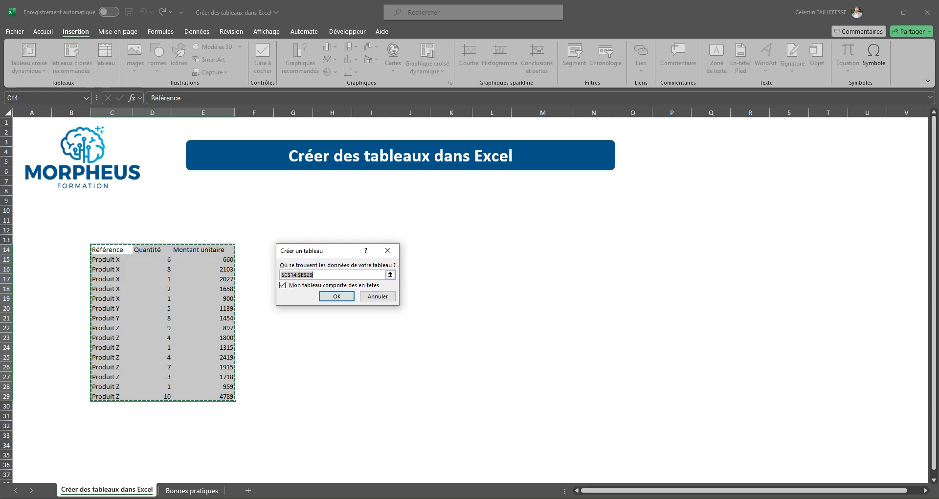
click(378, 296)
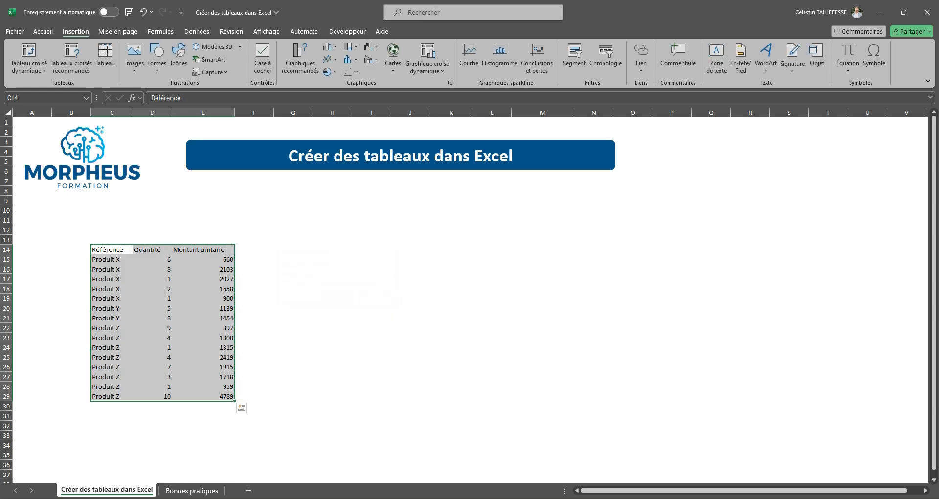
- Convert the product data in C14:E29 into a table, keeping the first row as headers
click(152, 298)
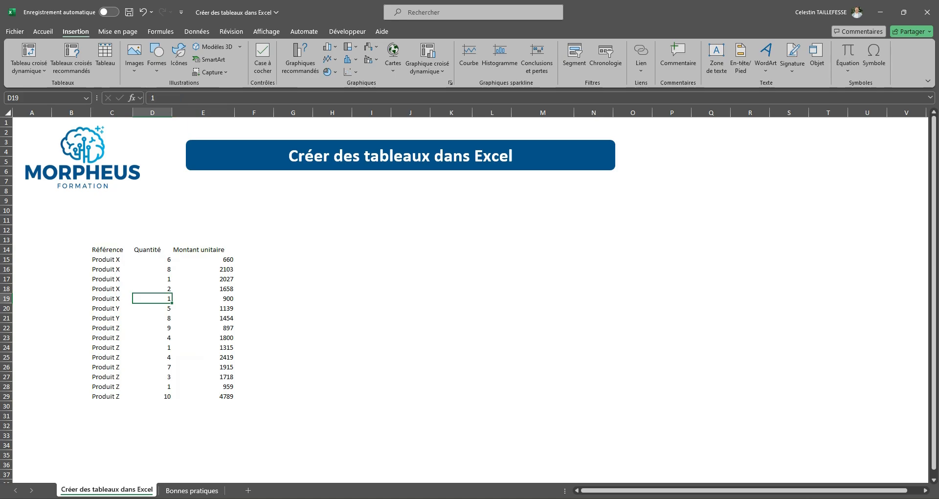
click(105, 56)
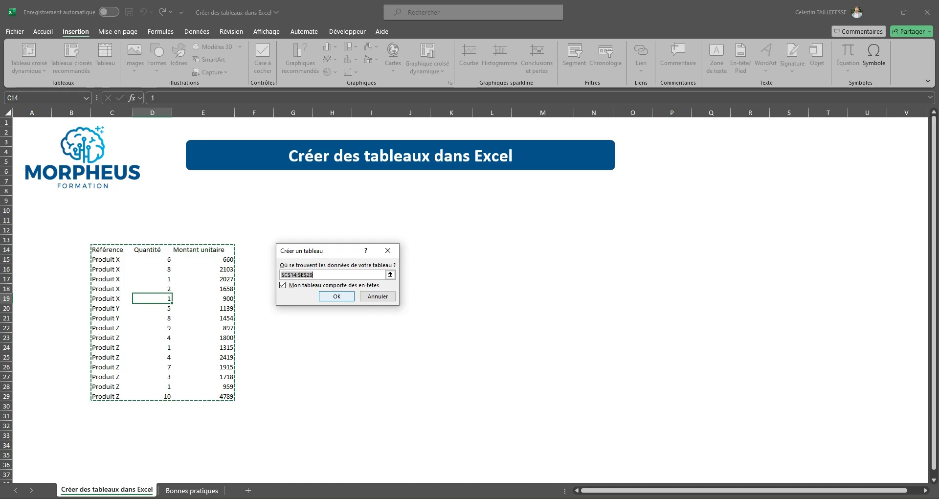
key(Return)
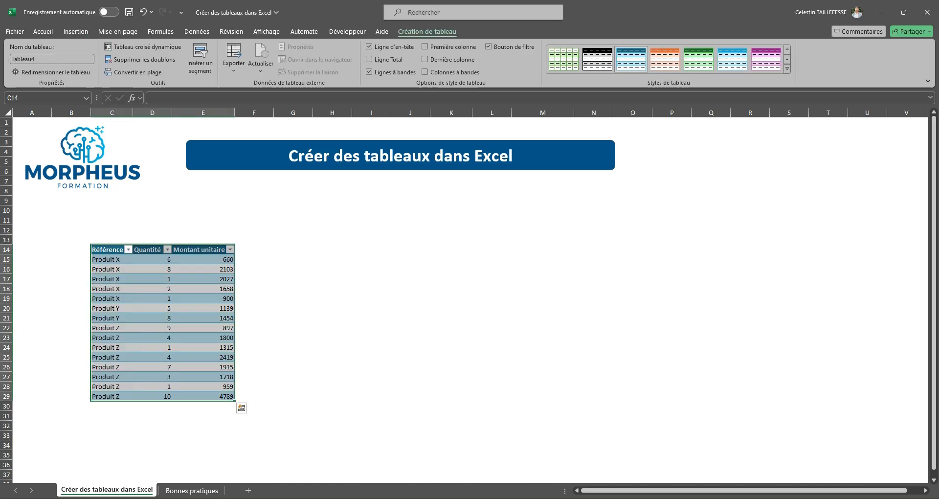
click(371, 327)
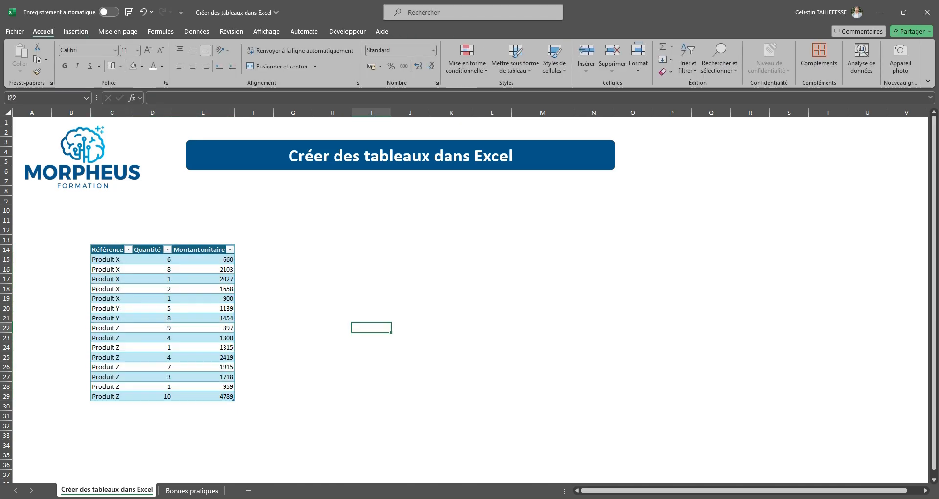
click(203, 308)
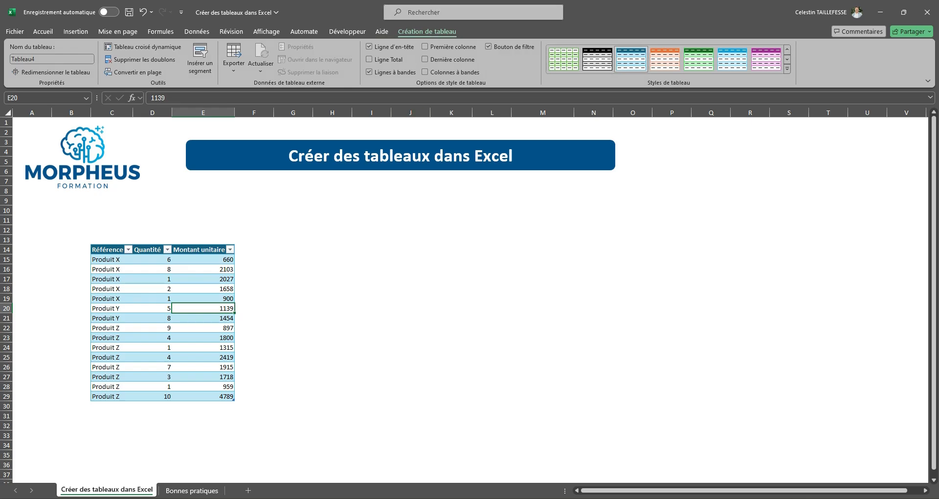
drag(153, 289, 203, 328)
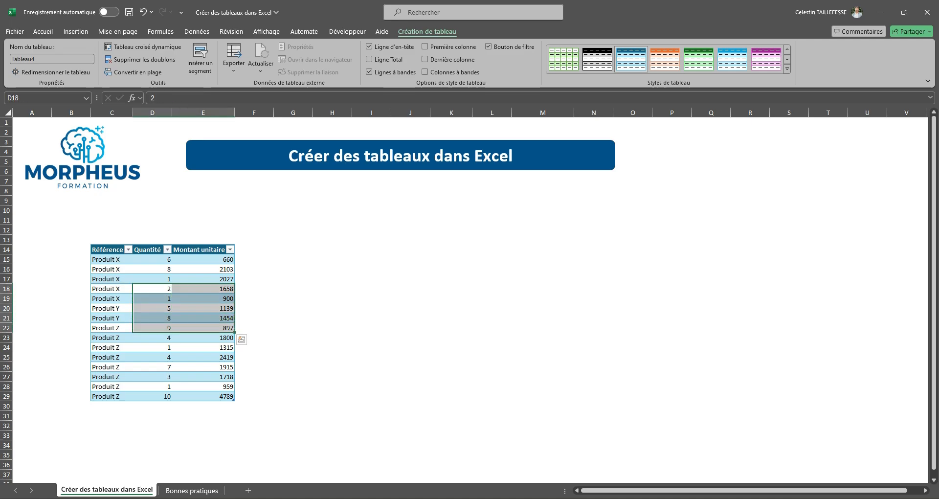
click(293, 240)
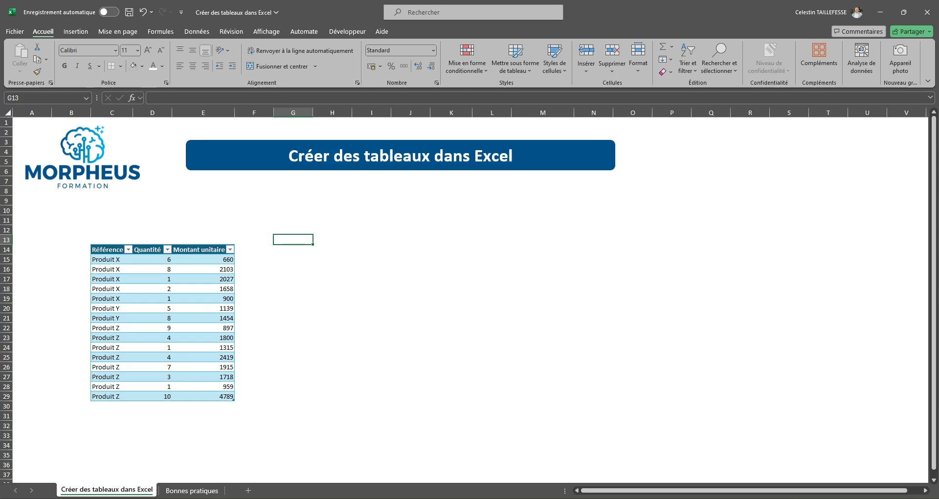
- Rename the product table as Data_Ventes
click(152, 288)
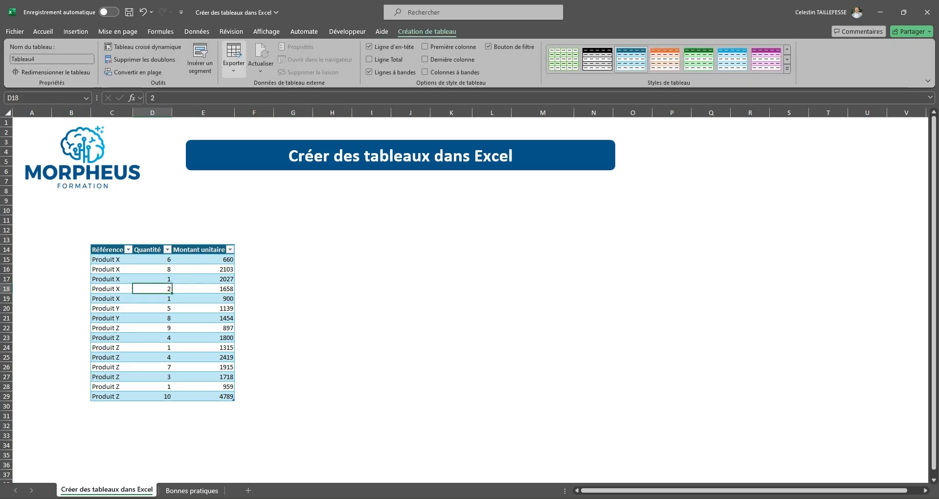
click(51, 59)
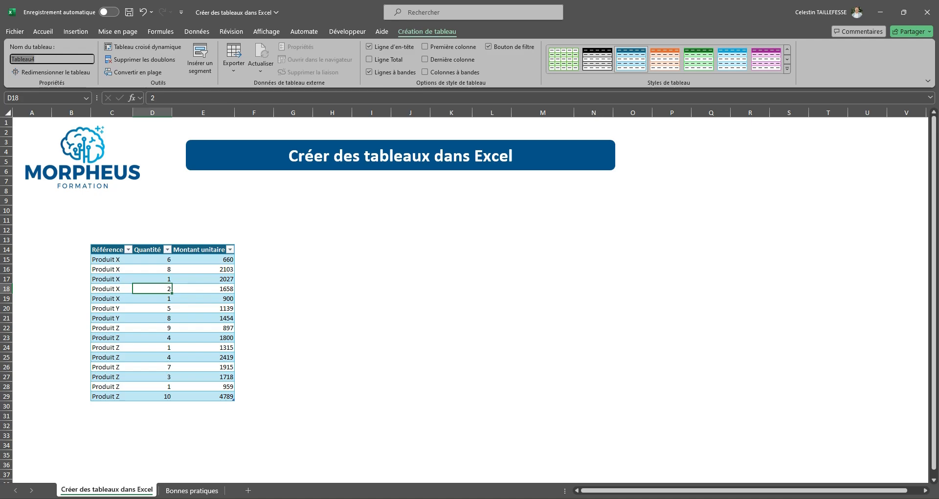
text(Data)
text(_Réfé)
key(BackSpace)
key(BackSpace)
key(BackSpace)
key(BackSpace)
text(Ve)
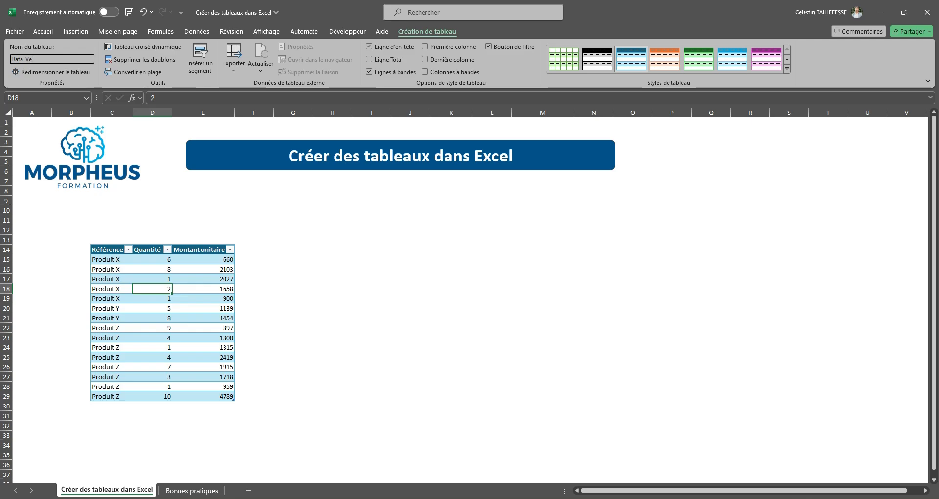
text(ntes)
key(Return)
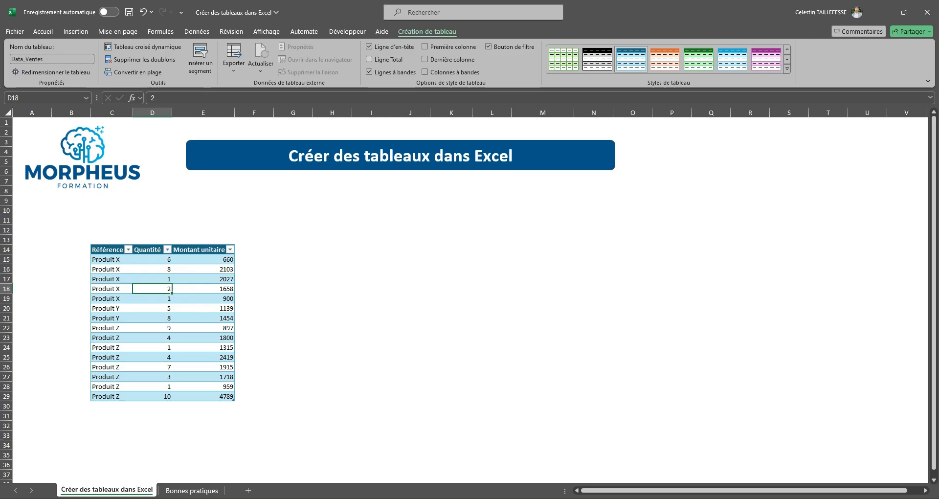
- Show the table's total row and hide it again, and look through the available table styles
click(370, 59)
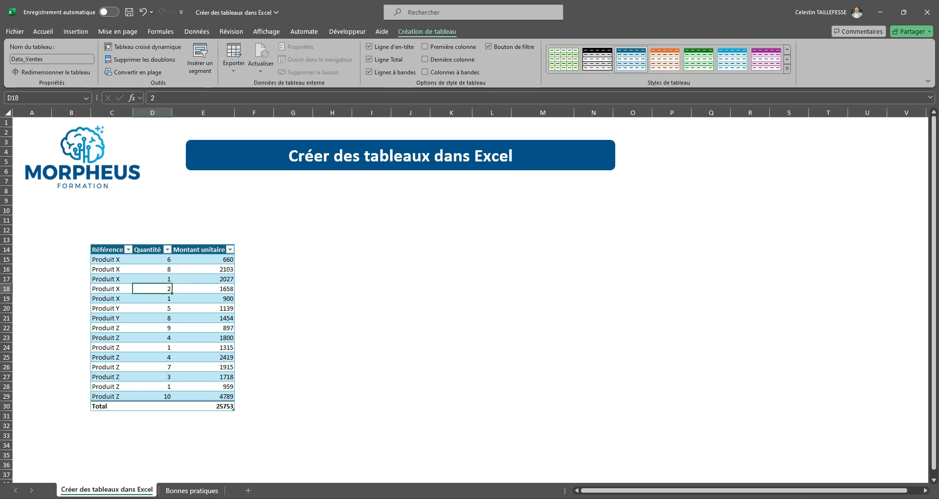
click(369, 59)
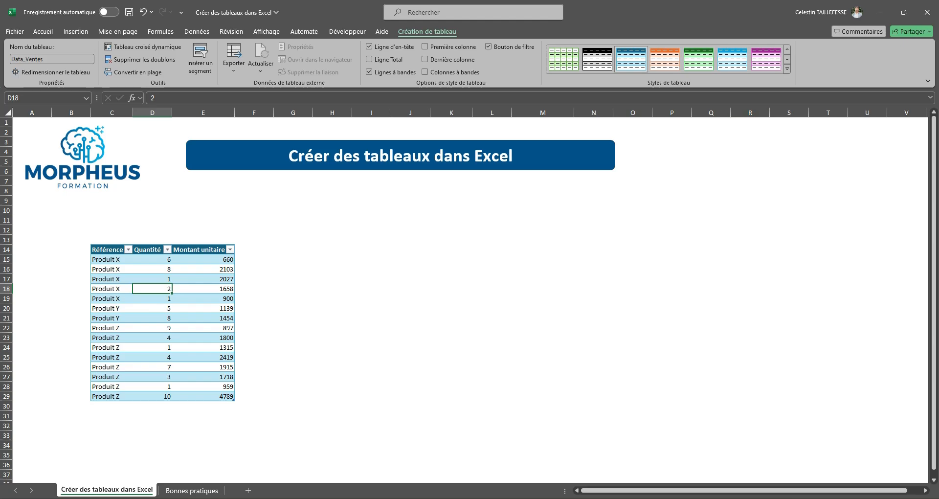
click(787, 69)
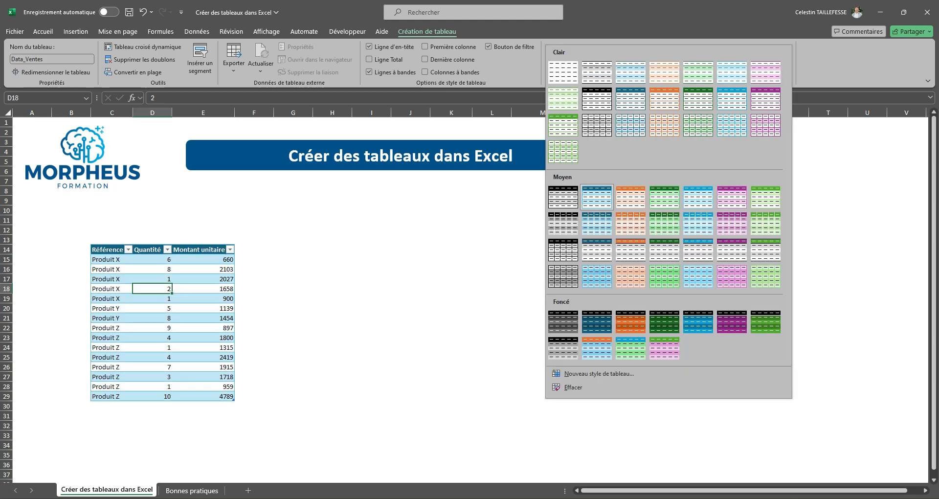
key(Escape)
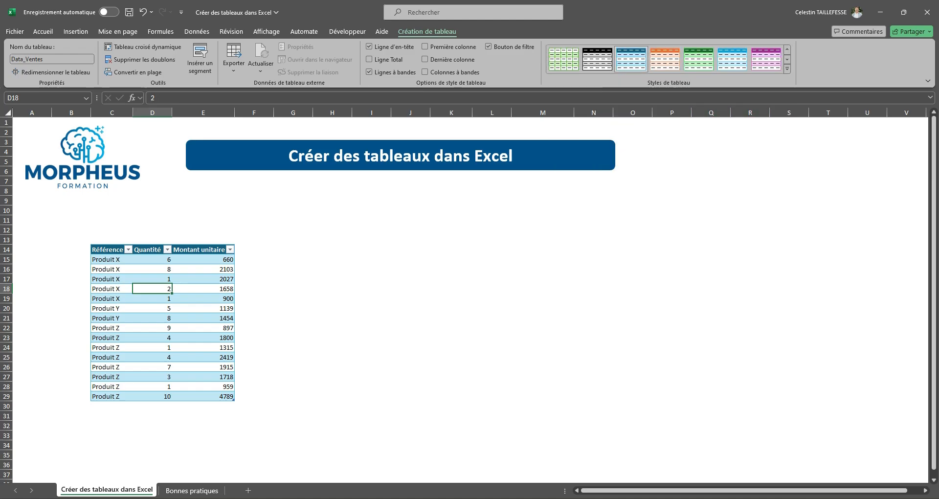
click(665, 59)
click(293, 259)
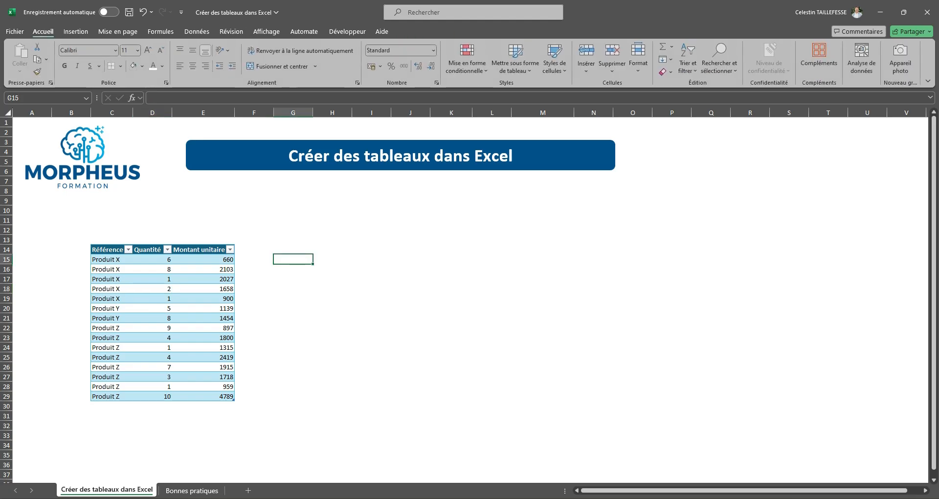
click(254, 259)
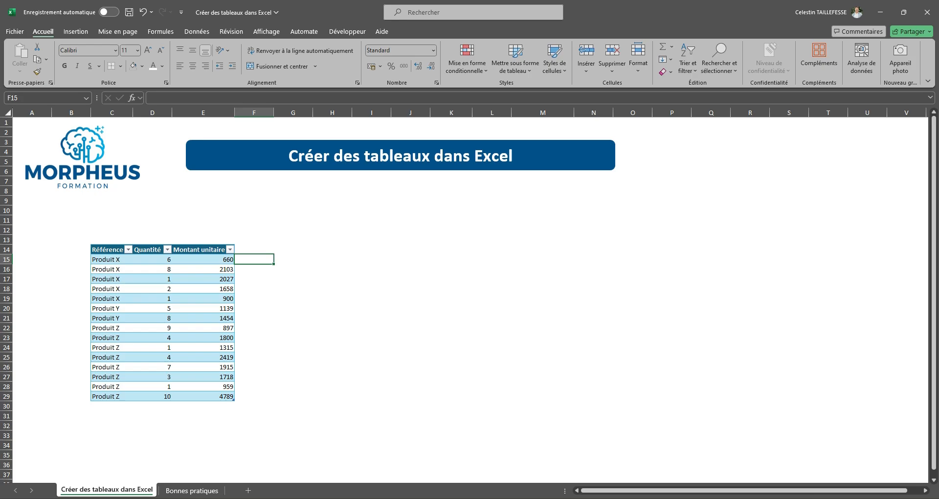
click(410, 259)
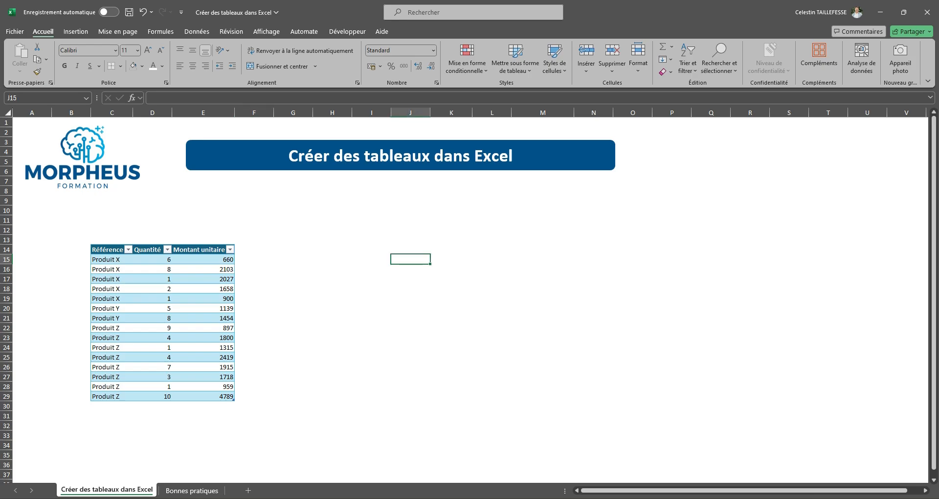
text(=)
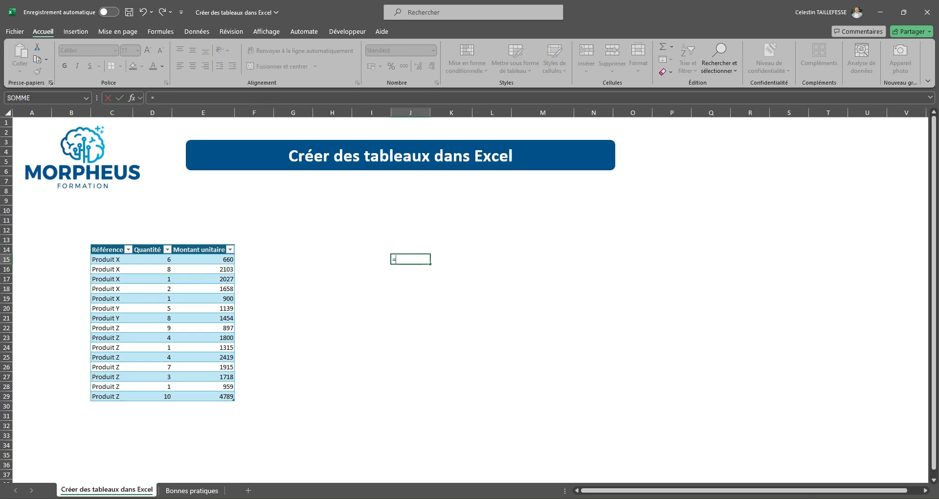
click(332, 259)
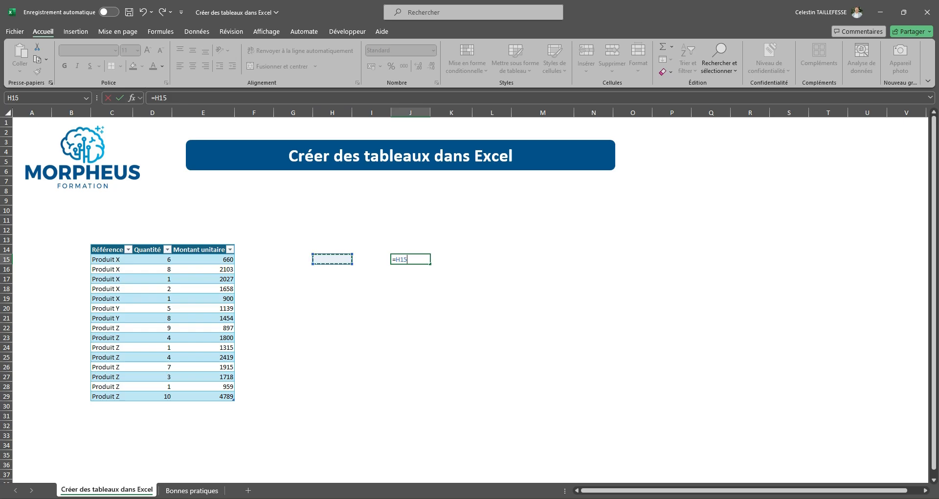
key(Escape)
click(254, 259)
text(=)
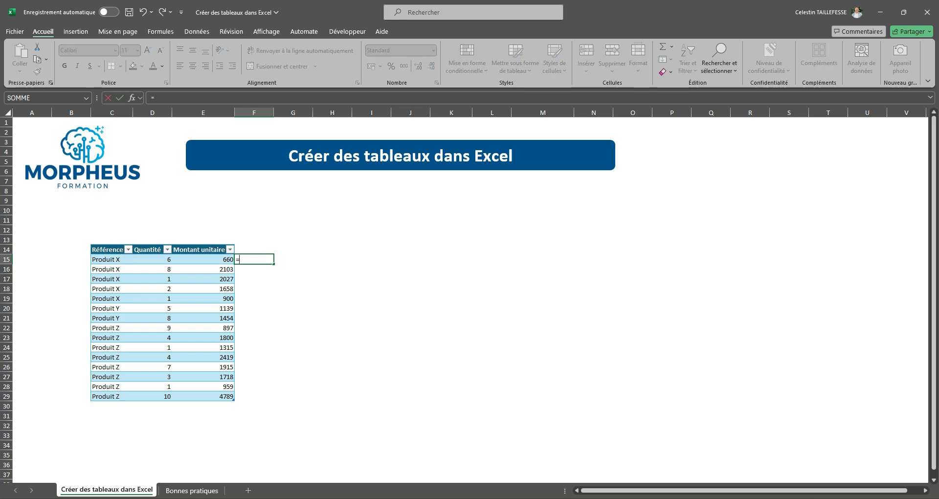
click(203, 259)
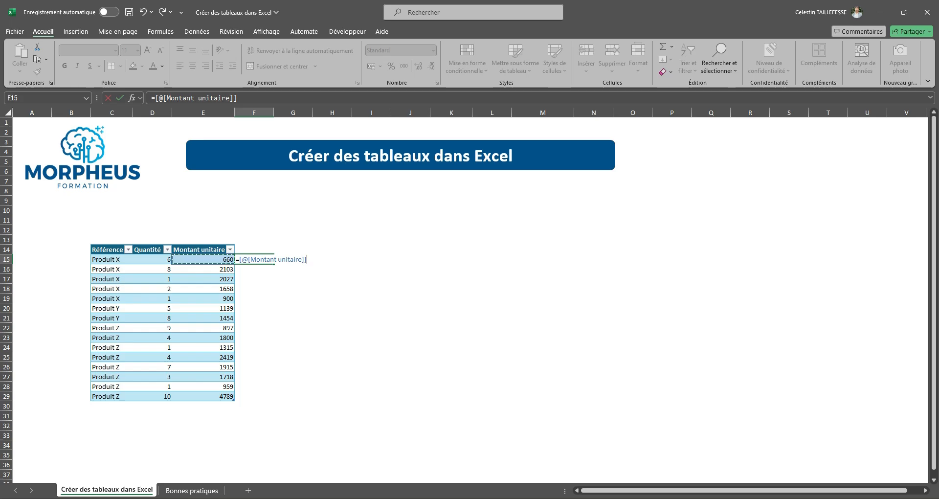
text(*)
click(152, 251)
click(153, 259)
key(Return)
click(253, 259)
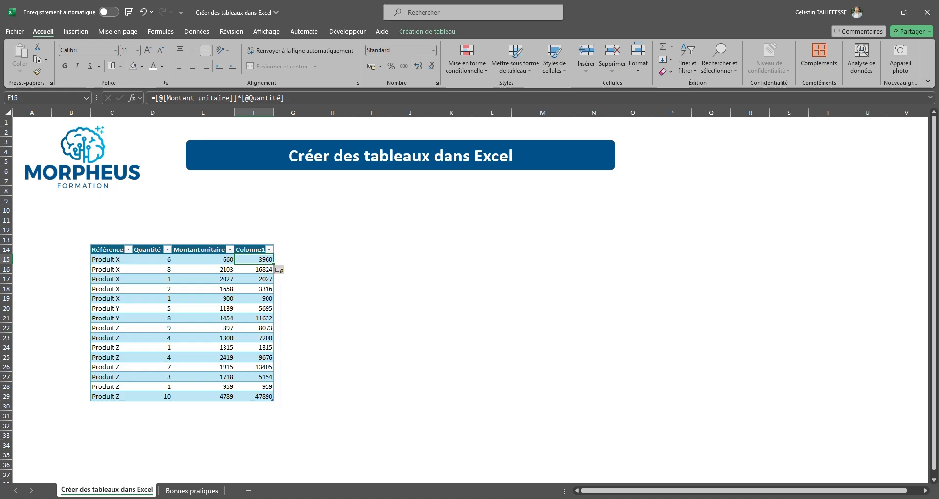
- Add a new table row for Produit Y in C30 and check the formula in its calculated column
click(111, 406)
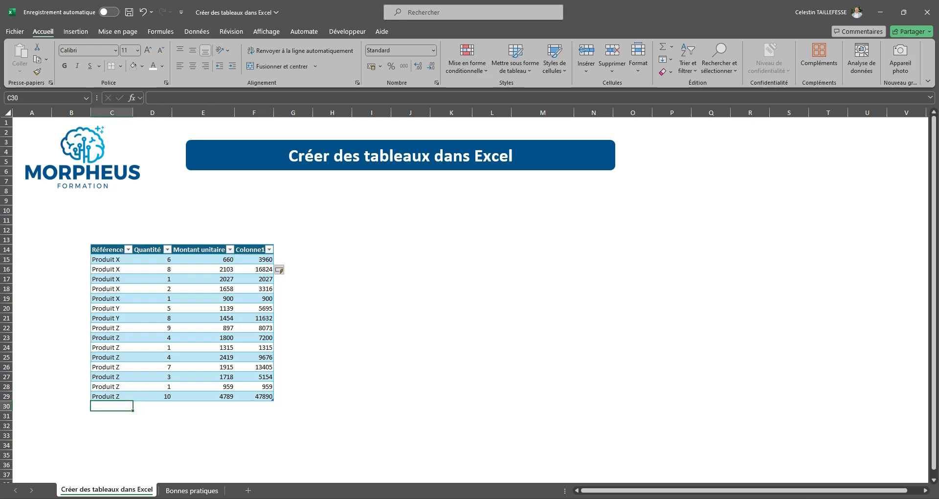
text(Produit Y)
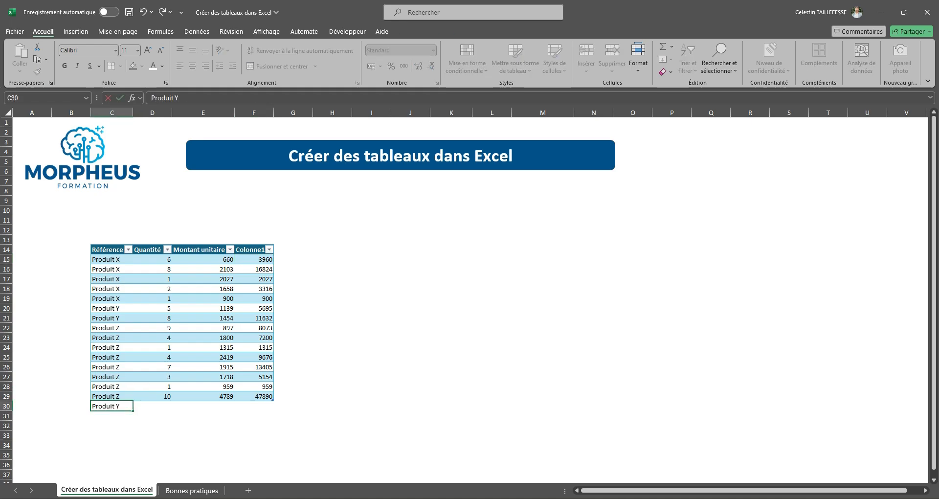
key(Return)
click(203, 436)
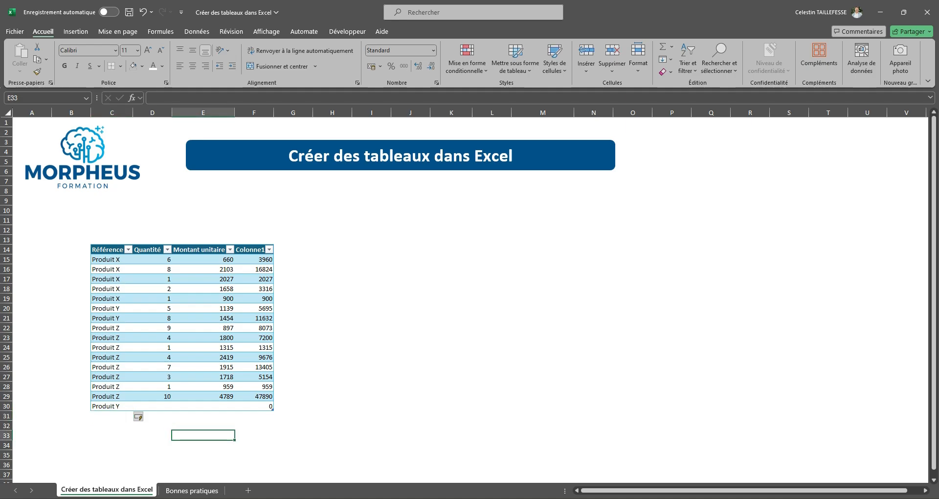
click(254, 406)
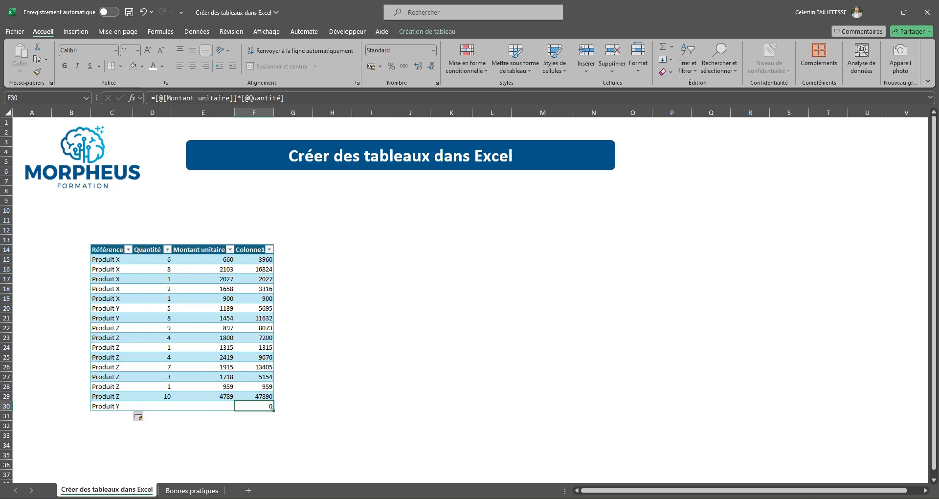
click(152, 406)
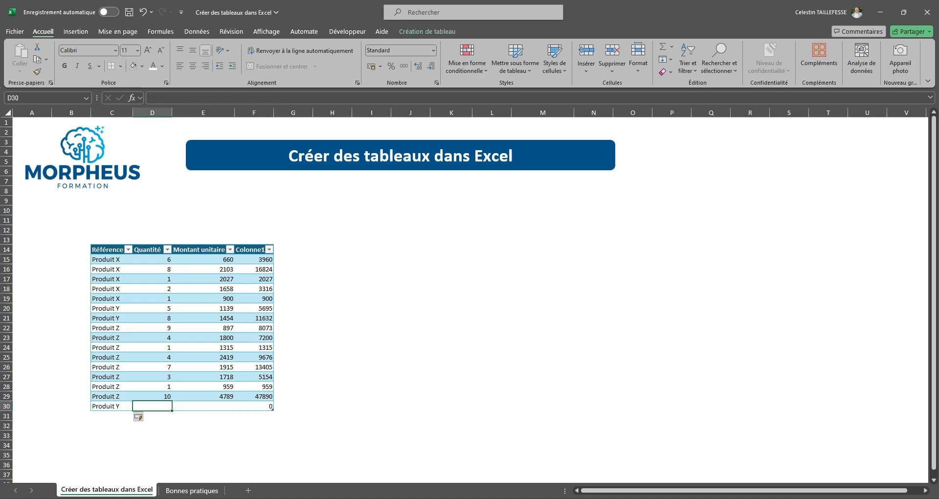
- Complete the new Produit Y row with a quantity of 4 and a unit amount of 854
text(4)
key(Tab)
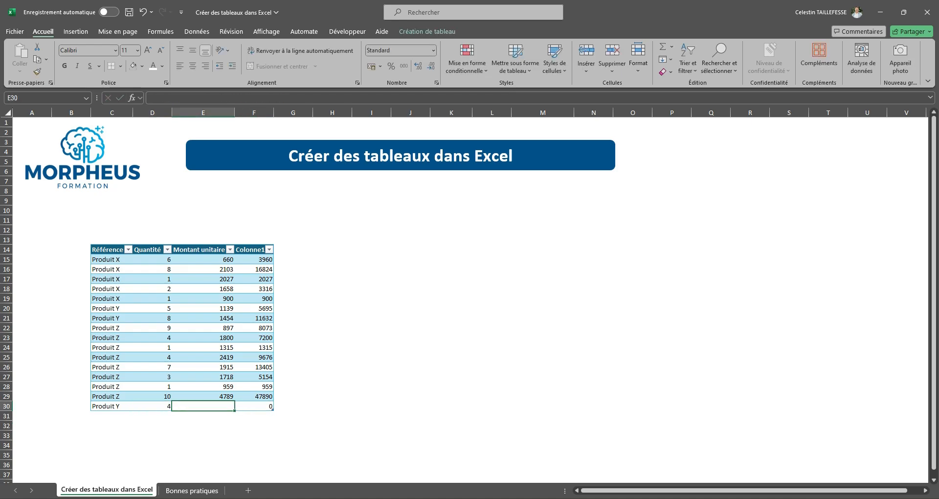
text(854)
key(Return)
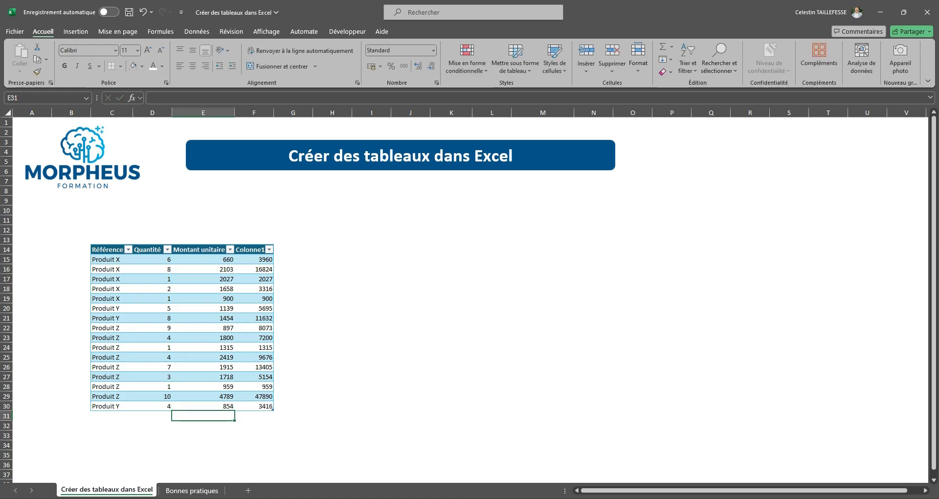
- Rename the calculated column's header as TOTAL
triple_click(251, 250)
text(TOTAL)
key(Return)
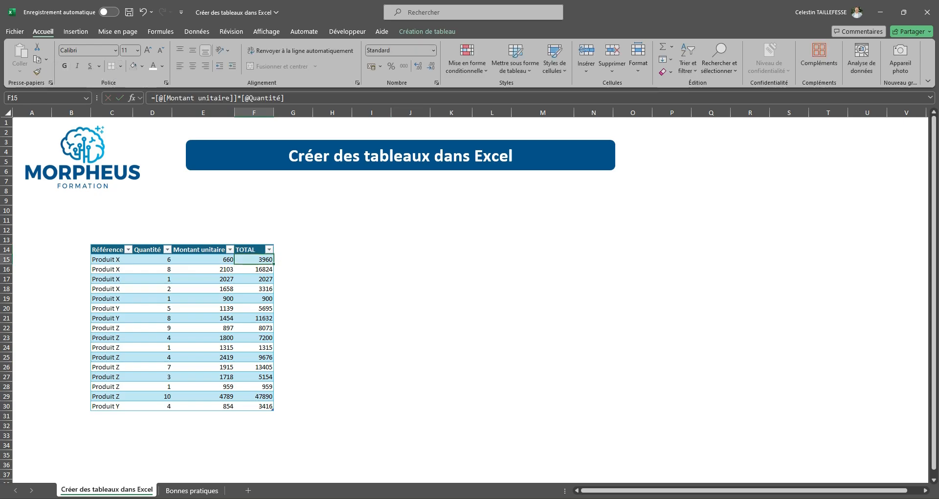
click(491, 347)
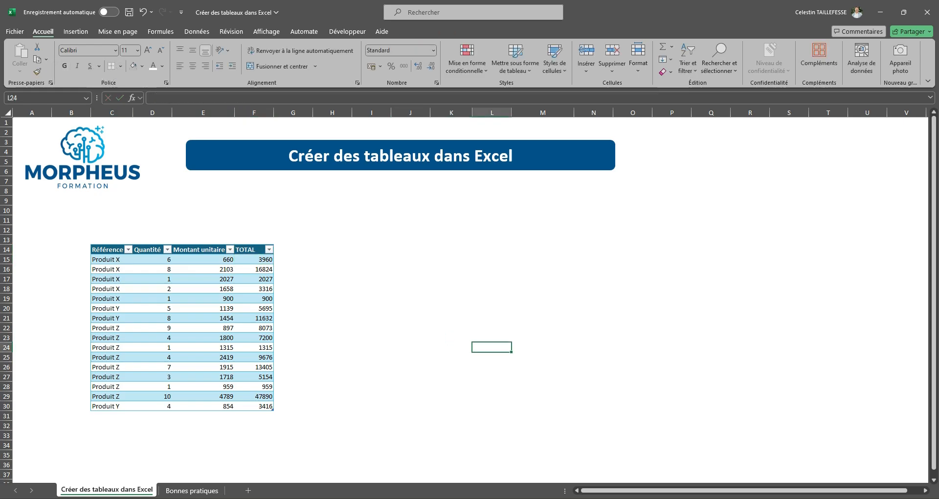
- Look through the filter and sort options of the TOTAL column without applying any
click(203, 317)
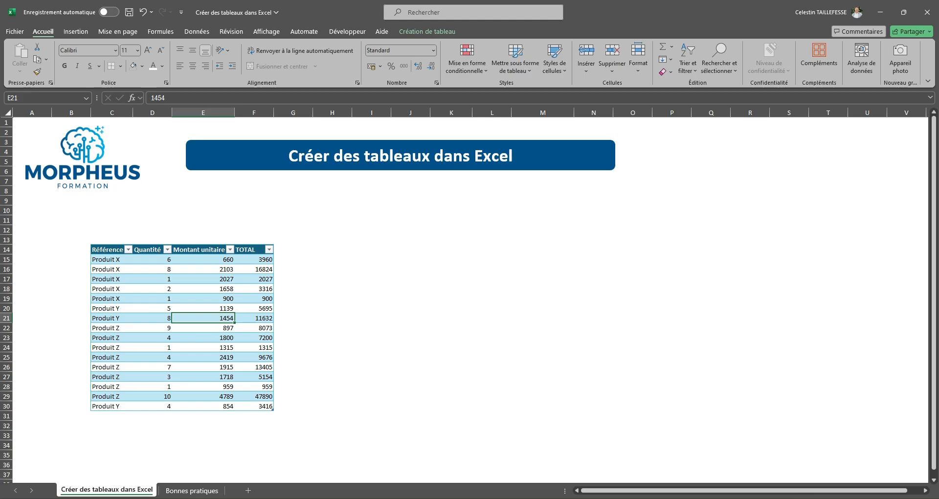
click(269, 250)
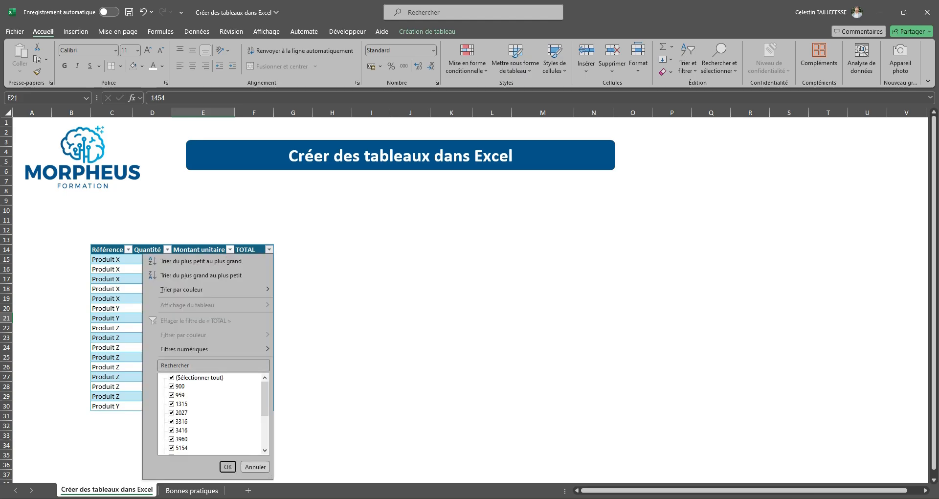
click(255, 467)
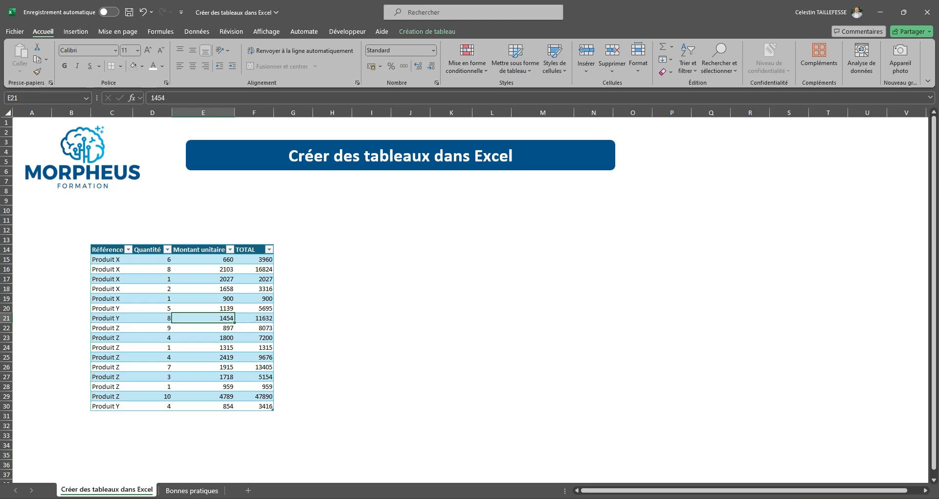
- Insert a slicer on the Référence field and place it beside the table, over columns I to K
click(427, 32)
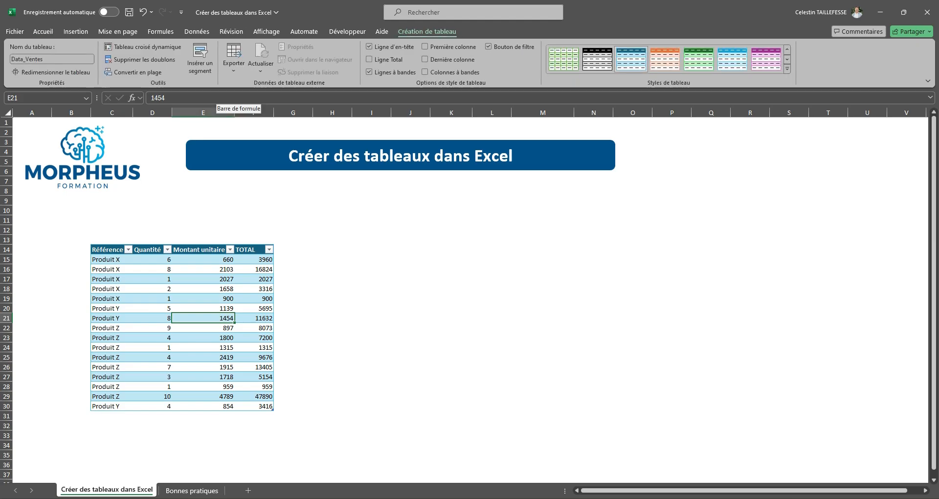
click(200, 59)
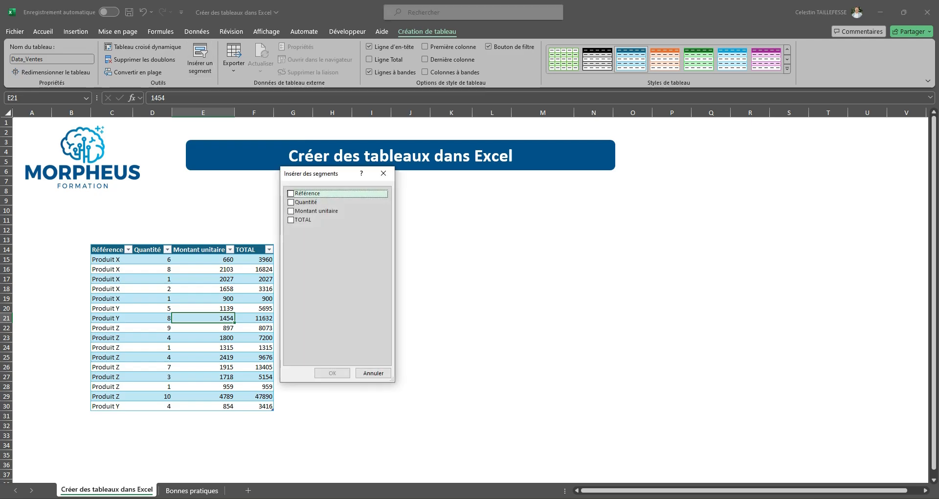
drag(331, 173, 366, 172)
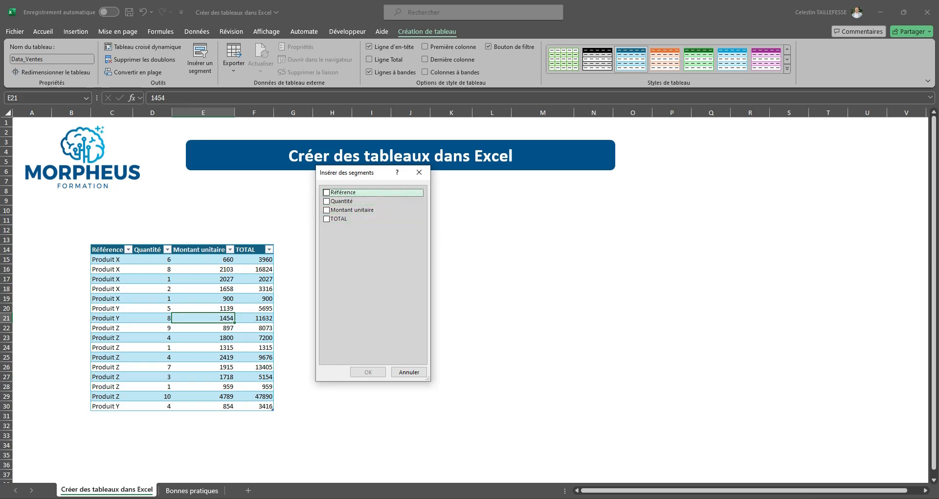
click(327, 193)
click(368, 372)
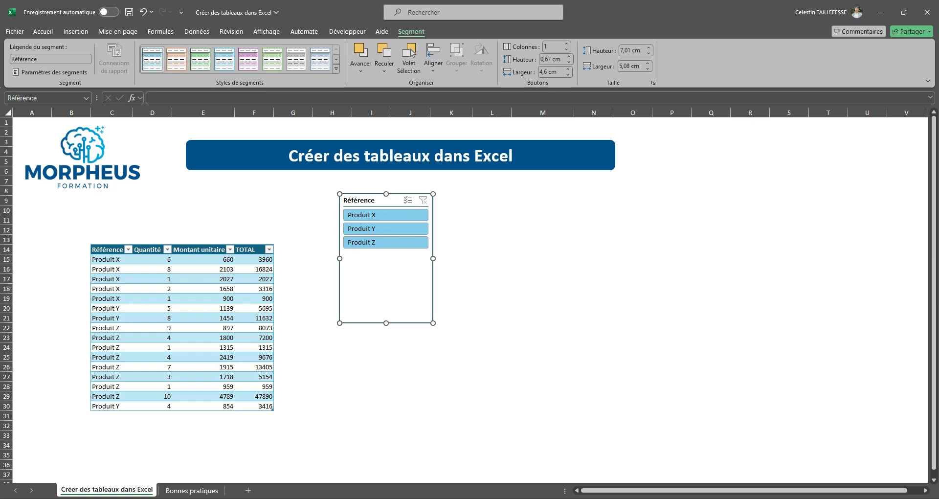
drag(383, 200, 353, 207)
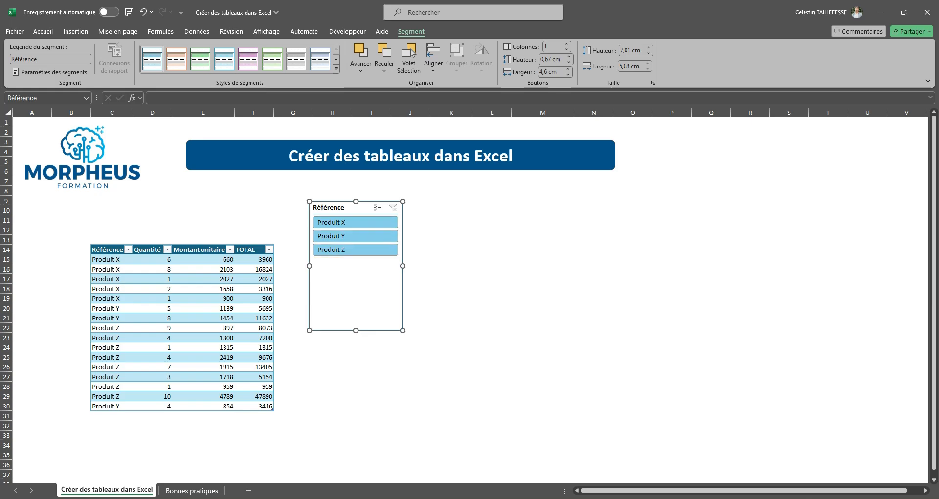
drag(355, 277, 413, 264)
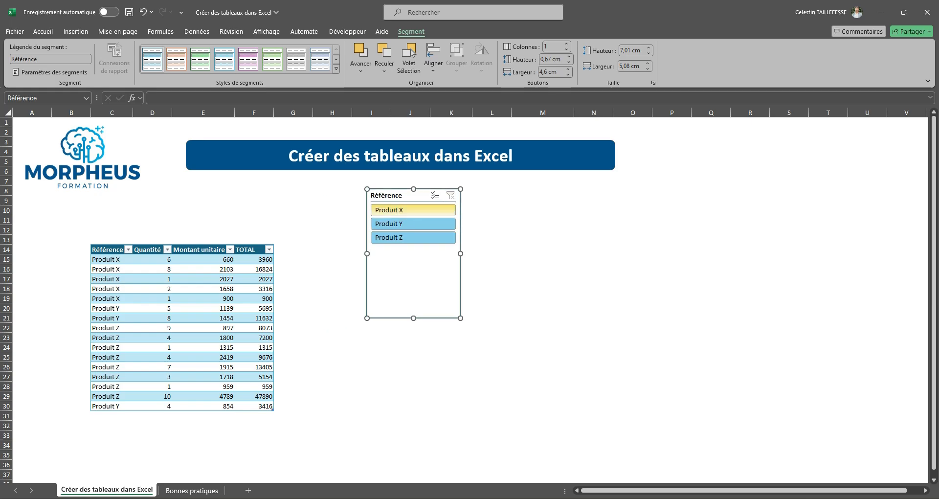
- Filter the table to Produit X and Produit Y together with the slicer, and clear the filter
click(413, 210)
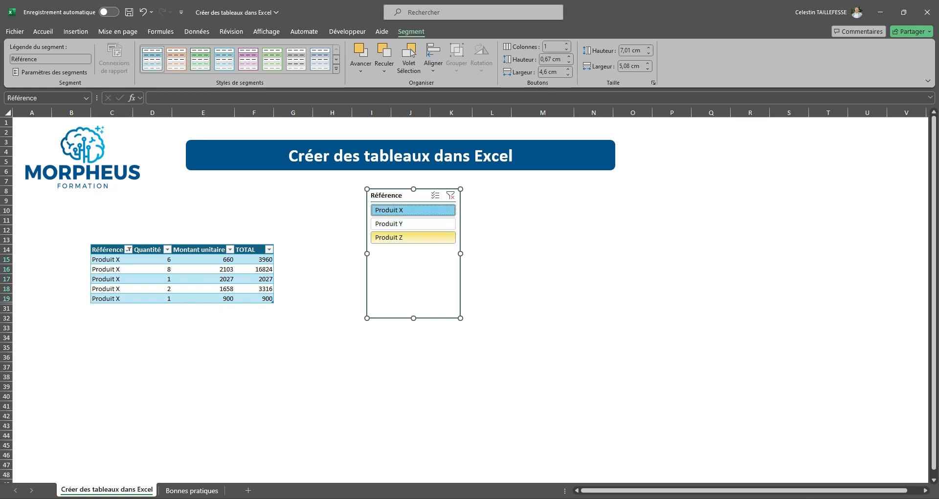
ctrl+click(414, 224)
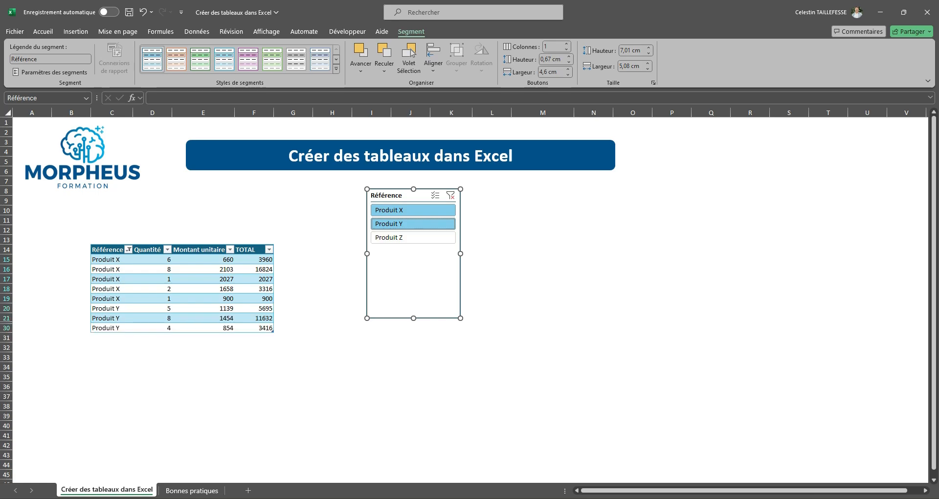
click(451, 195)
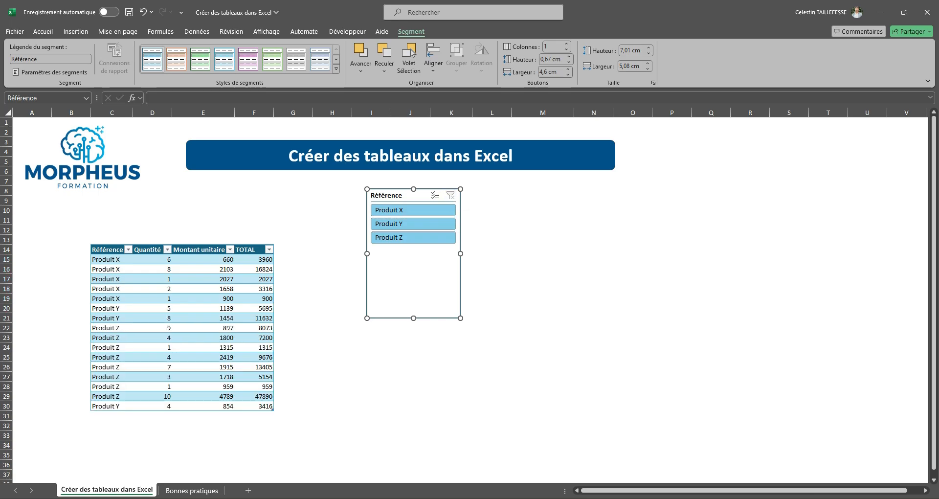
- Shift the slicer closer to the table, filter on Produit X only, and clear the filter again
drag(411, 195, 368, 185)
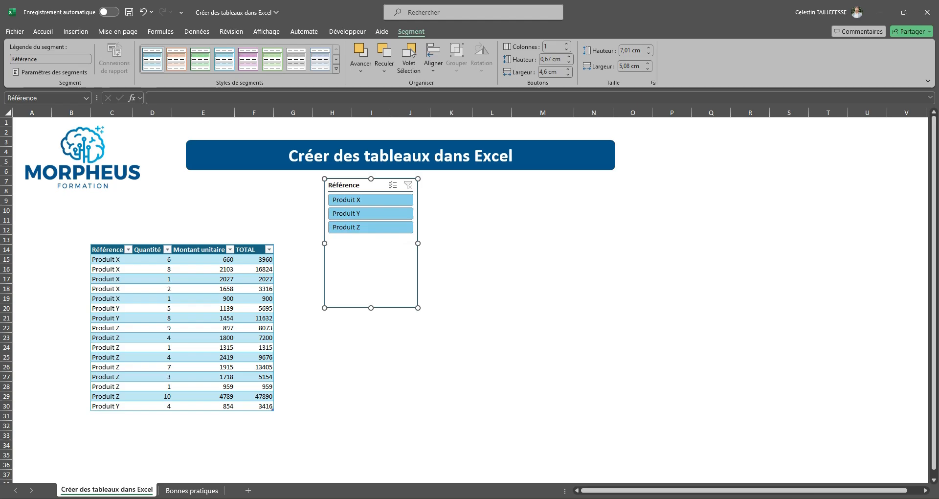
click(32, 269)
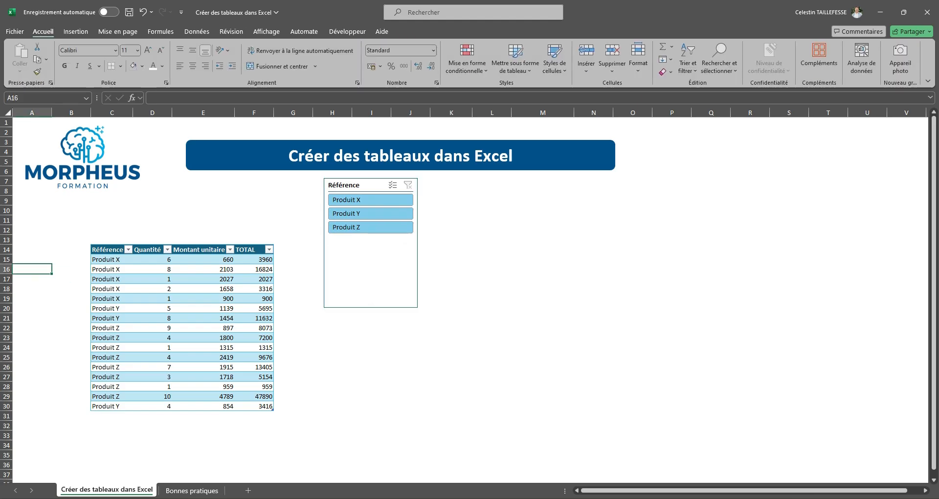
drag(368, 185, 374, 195)
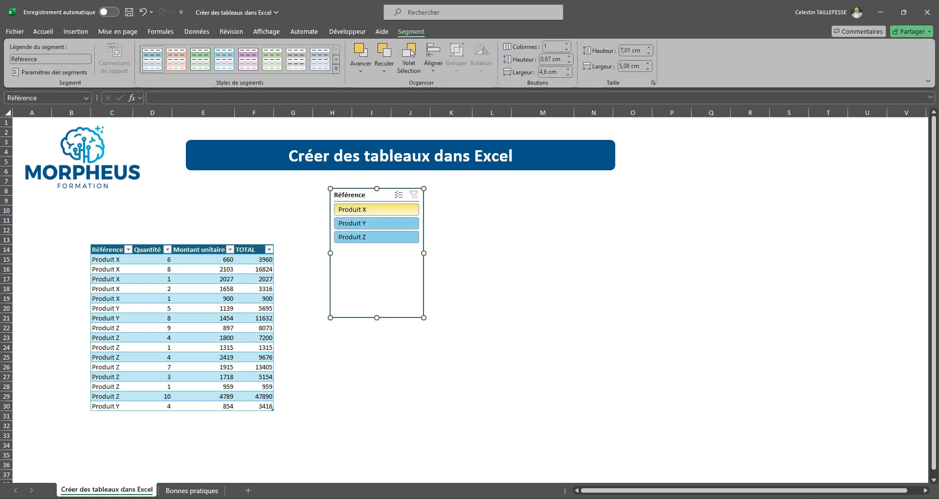
click(372, 209)
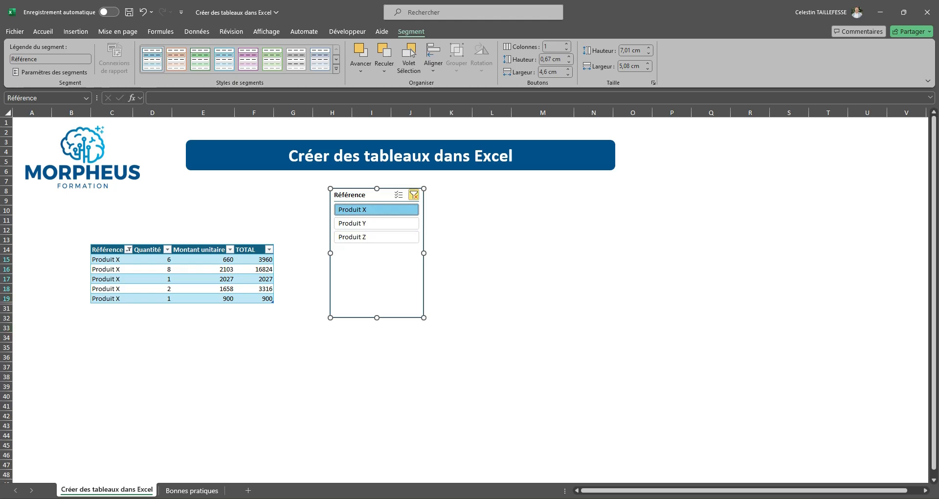
click(413, 195)
- Enter the sample texts ezfze, ef, z, f and z in cells K23 to K27, below the slicer
click(451, 337)
text(ezfze)
key(Return)
text(ef)
key(Return)
text(z)
key(Return)
text(f)
key(Return)
text(z)
key(Return)
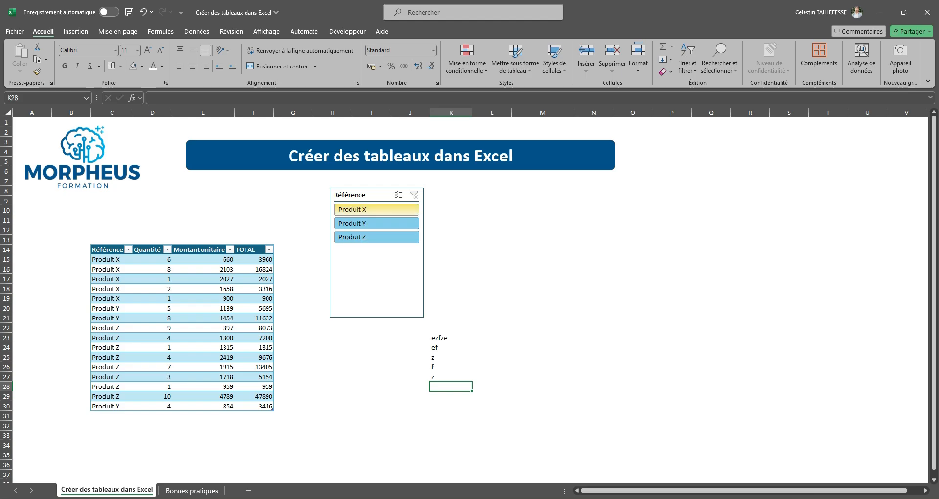
- Test the Produit X filter against the sample texts, clear it, and move the slicer over columns L and M
click(376, 209)
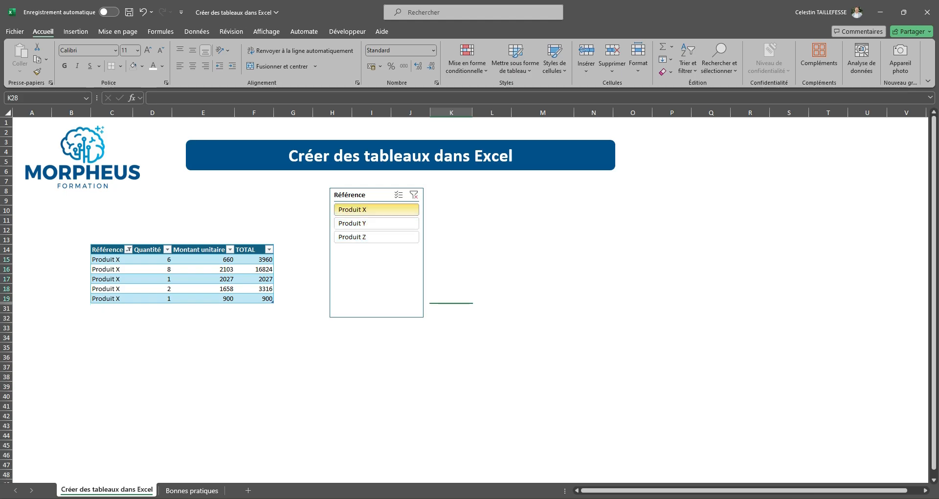
drag(375, 195, 719, 226)
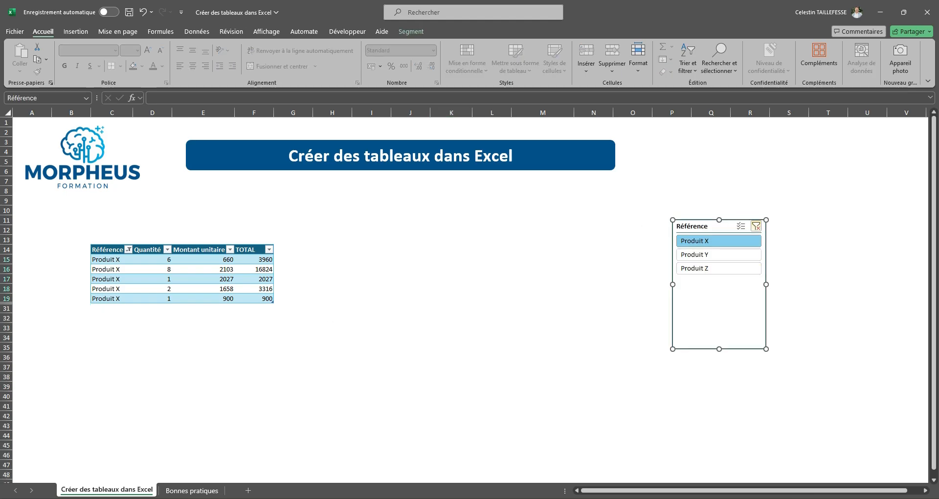
click(756, 226)
drag(719, 226, 522, 204)
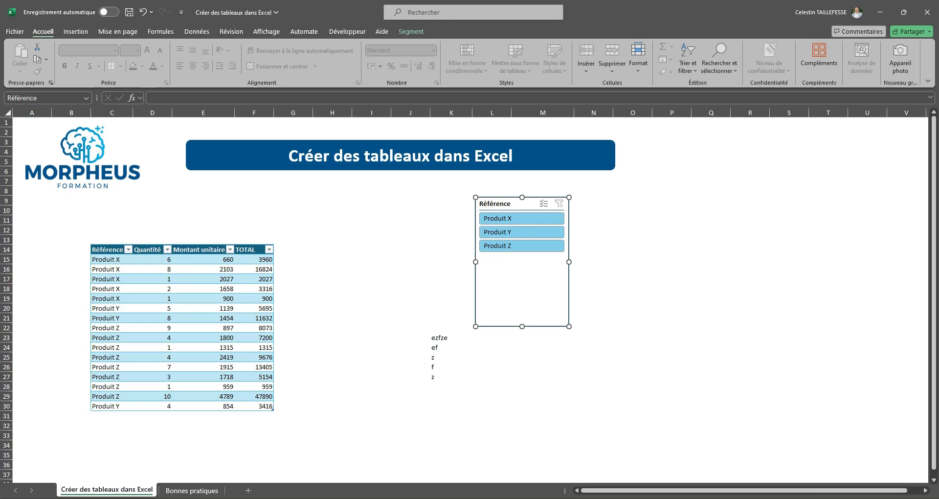
- Compare the incorrect and correct data layouts on the Bonnes pratiques sheet
key(ctrl+Page_Down)
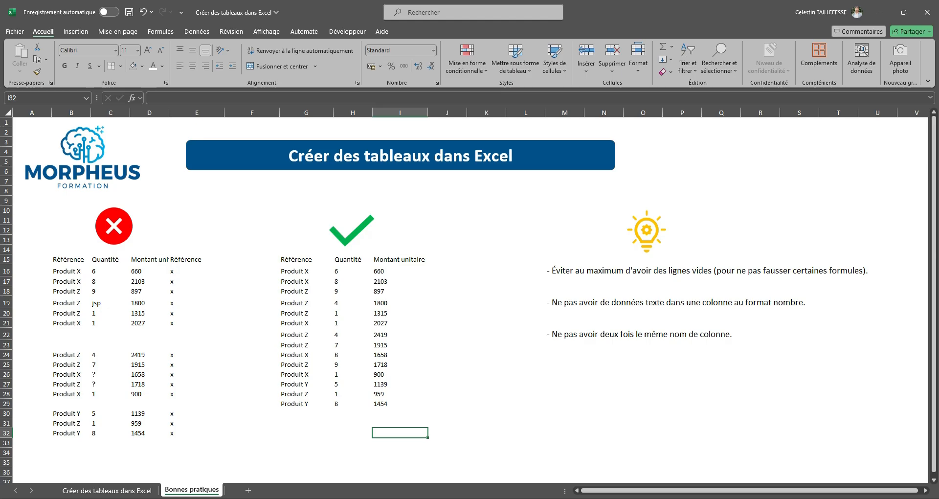
drag(68, 260, 222, 447)
drag(296, 260, 401, 404)
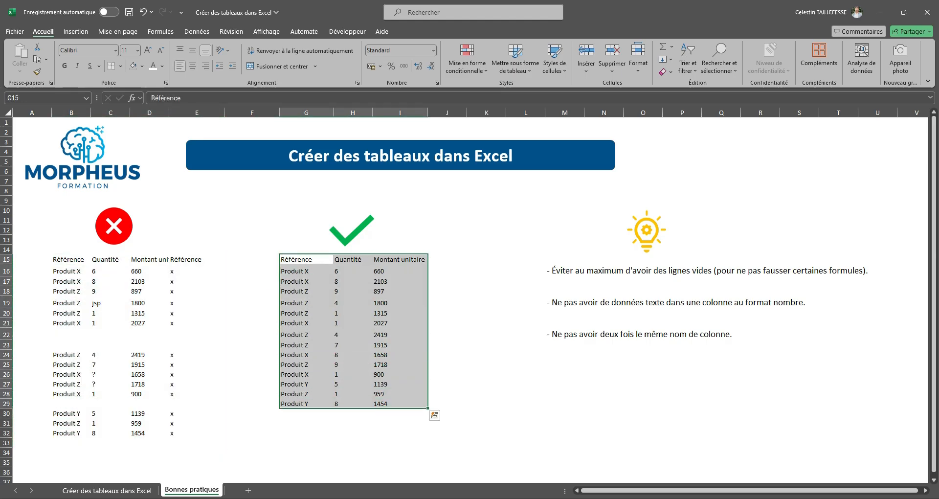
click(564, 375)
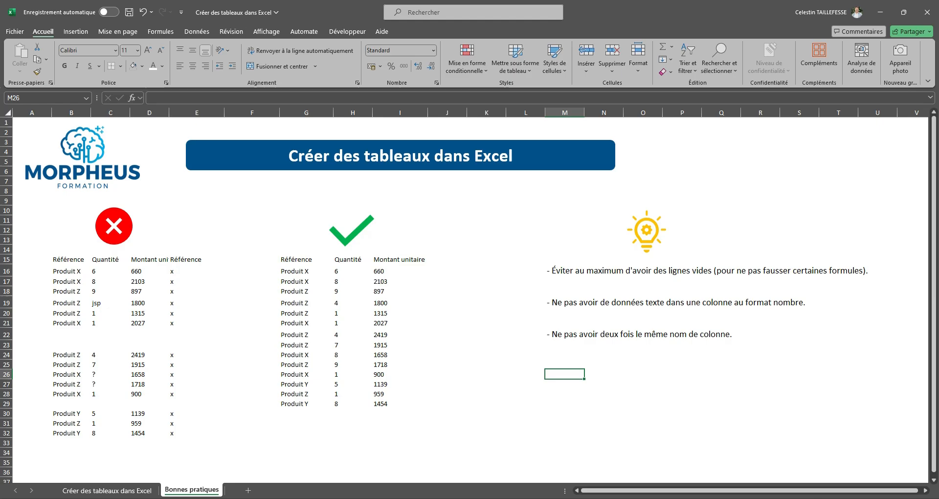
- Fill the empty rows B22:E23 and B29:E29 of the incorrect data layout with yellow
drag(71, 335, 197, 344)
drag(71, 403, 196, 404)
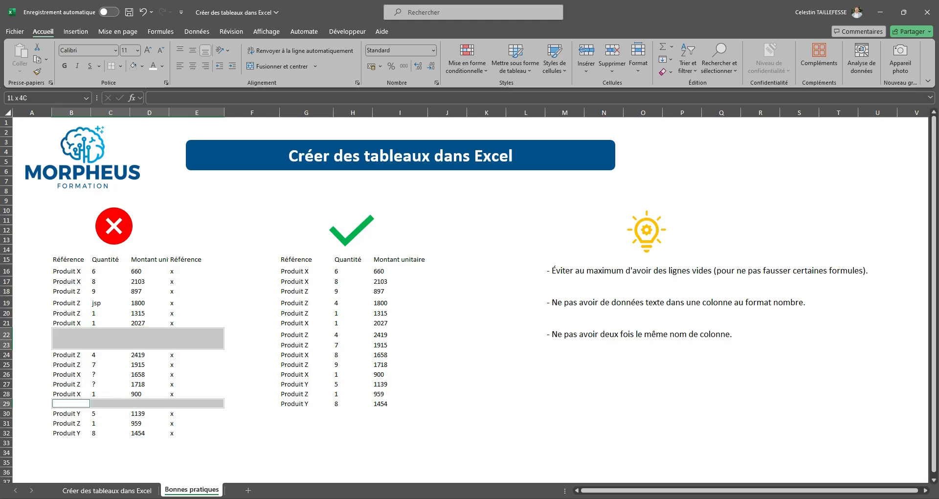
click(142, 66)
click(156, 179)
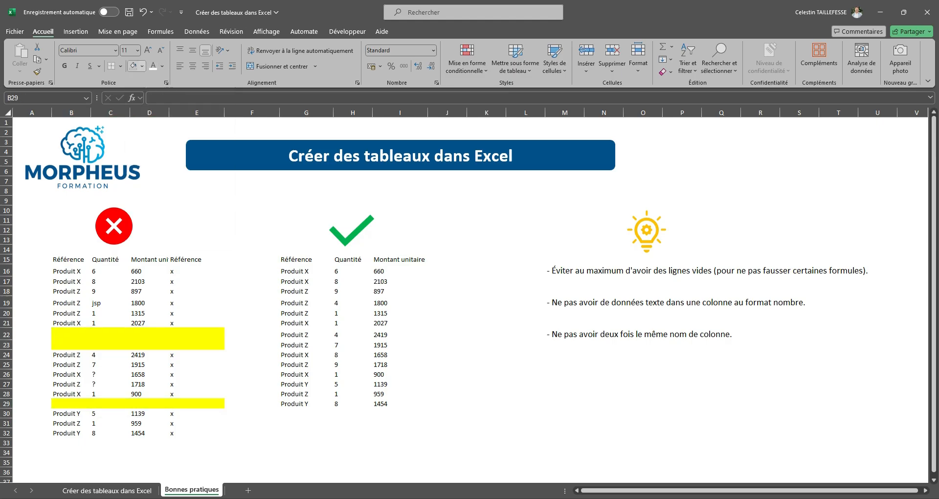
click(447, 413)
click(447, 345)
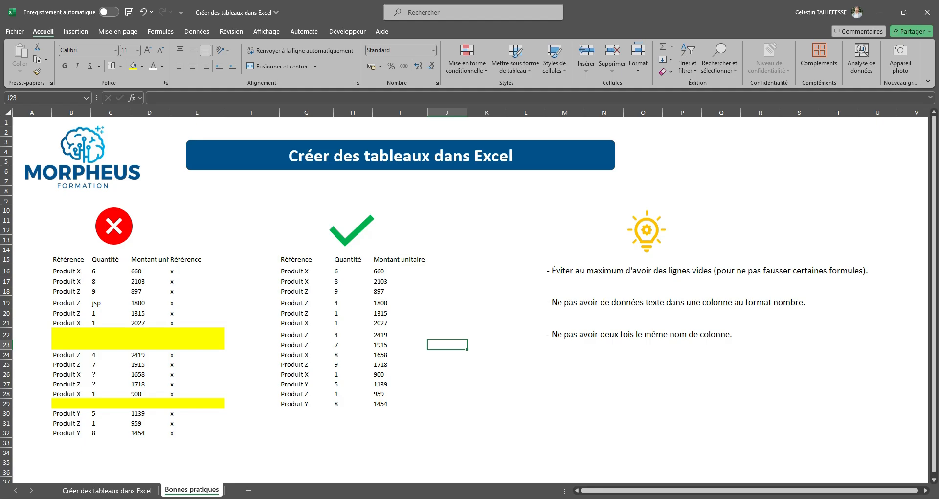
- Highlight in yellow the text entries C19, C26 and C27 in the Quantité column of the incorrect layout
drag(72, 260, 110, 259)
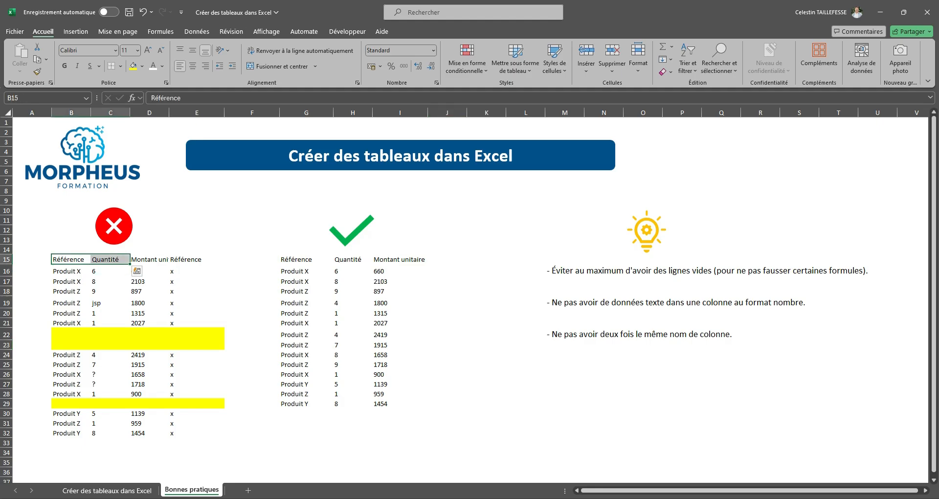
click(111, 259)
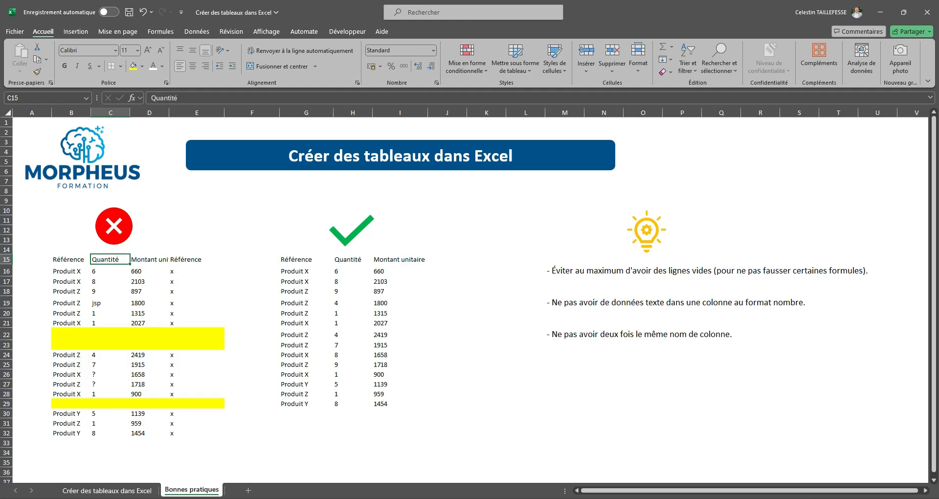
click(110, 303)
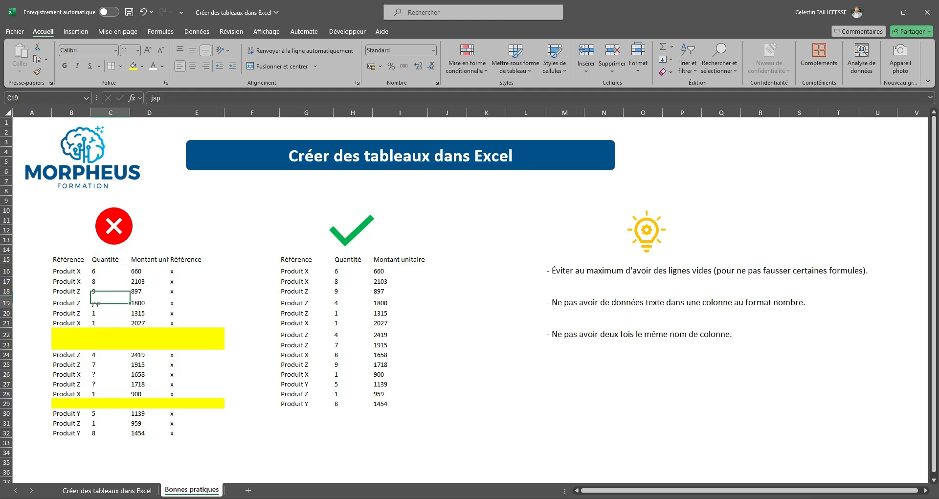
ctrl+drag(111, 374, 110, 384)
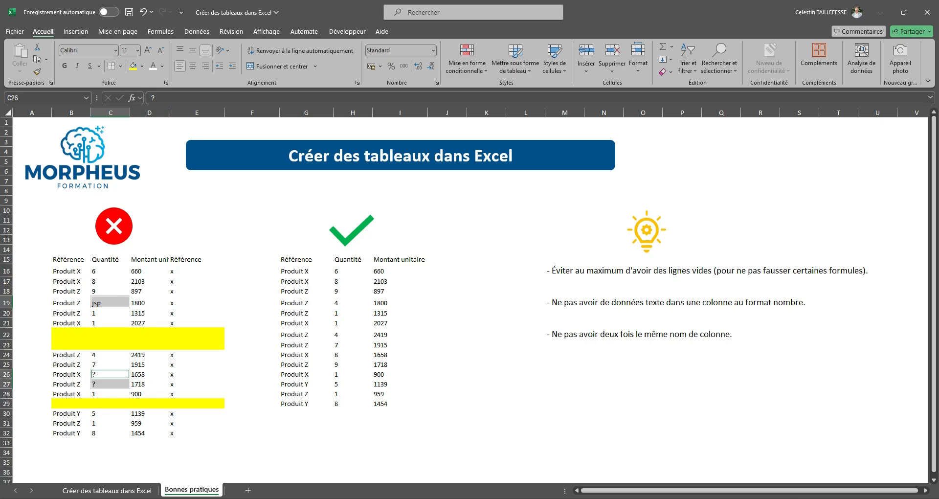
click(133, 65)
click(251, 301)
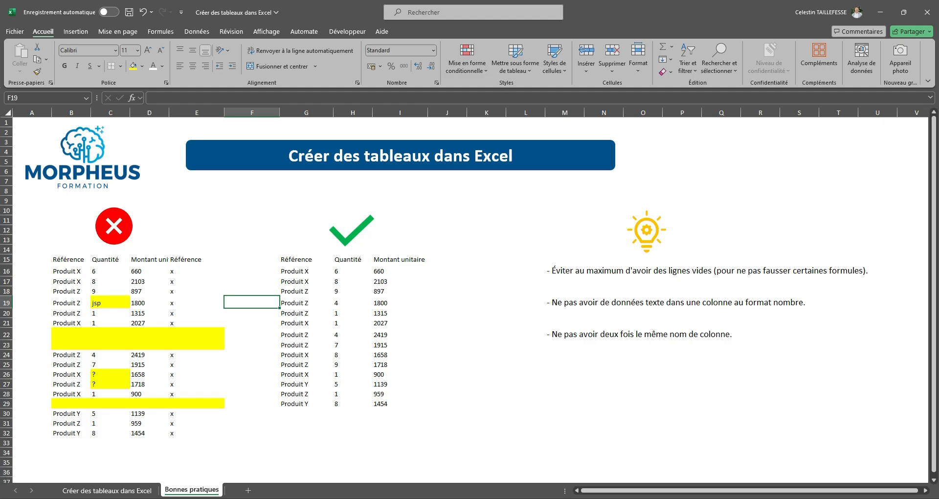
- Highlight in yellow the duplicate Référence headers B15 and E15 of the incorrect data layout
click(71, 259)
ctrl+click(197, 259)
click(133, 66)
click(252, 271)
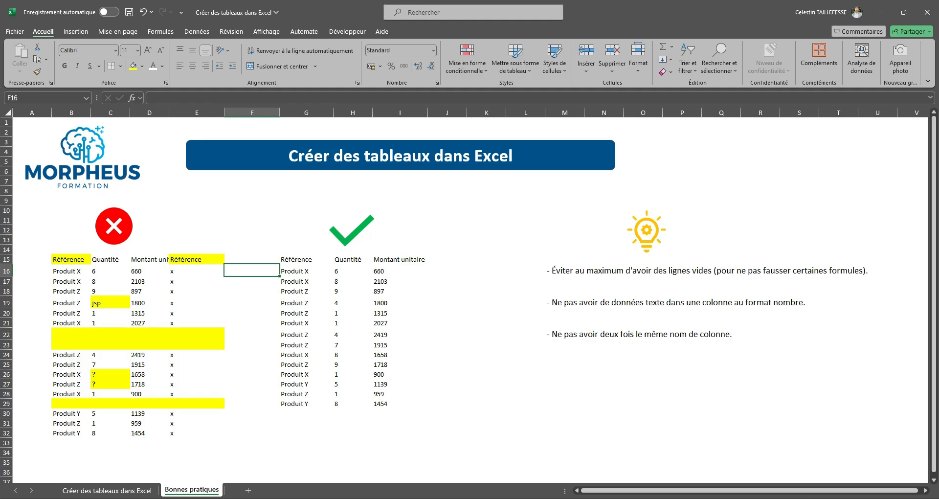
- On the Créer des tableaux dans Excel sheet, add a TOTAL2 column to the Data_Ventes table from cell G14
key(ctrl+Page_Up)
click(293, 250)
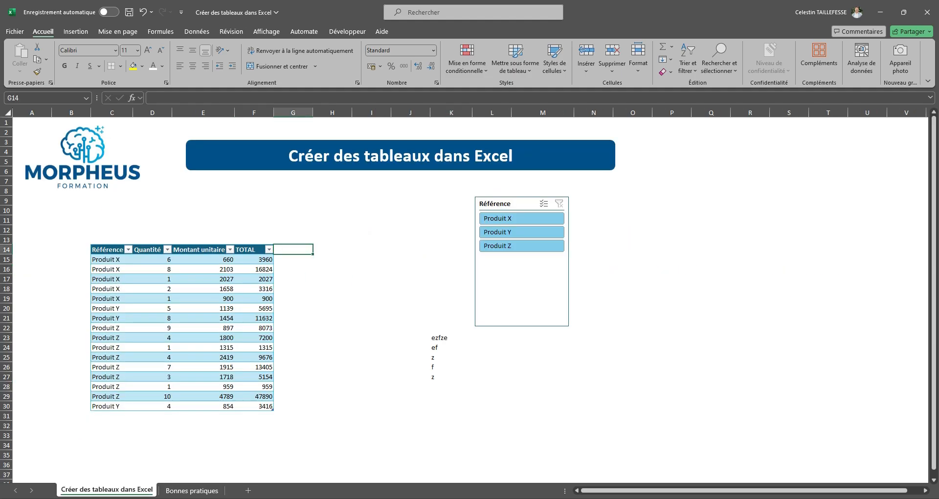
text(TOTAL2)
key(Return)
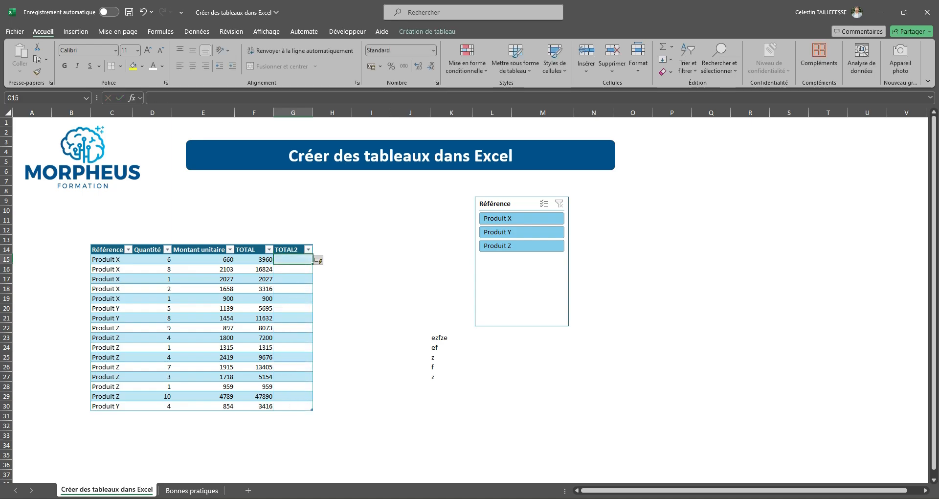
- Start a SOMME formula in cell J14 that refers to the Data_Ventes table
click(410, 250)
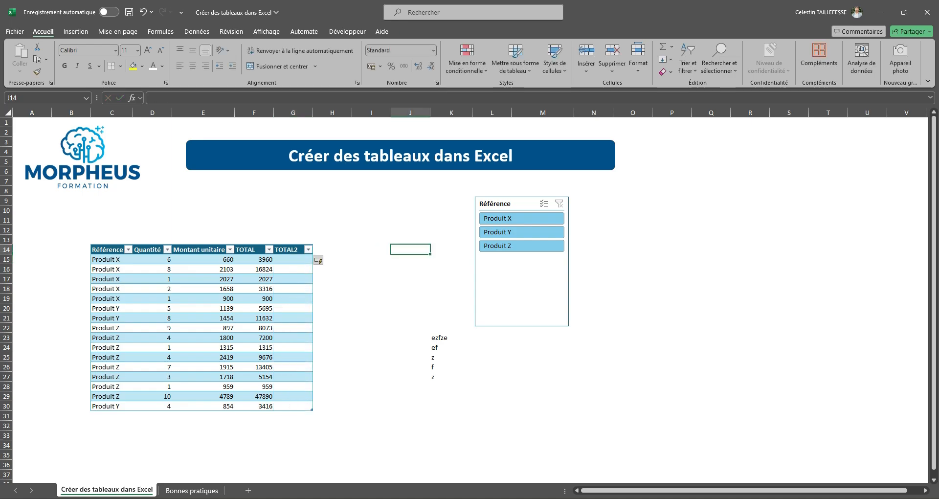
text(=SOMME()
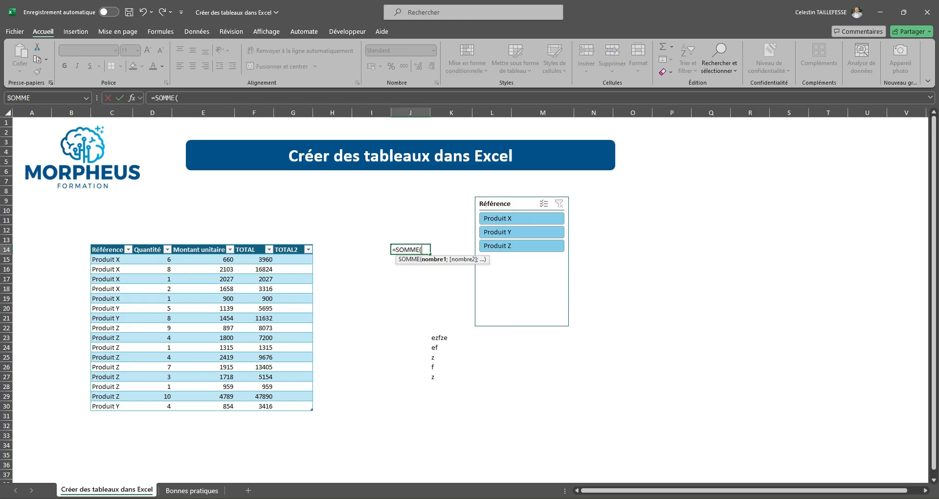
text(D)
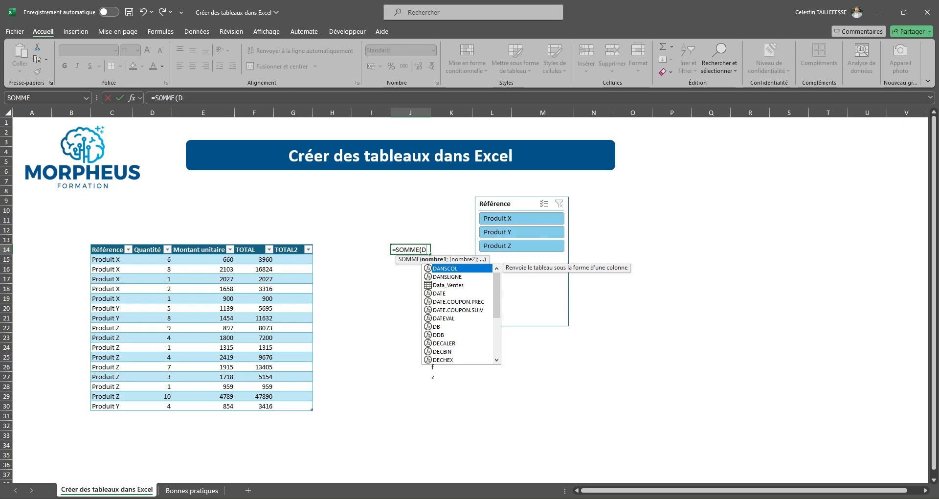
key(Down)
key(Down)
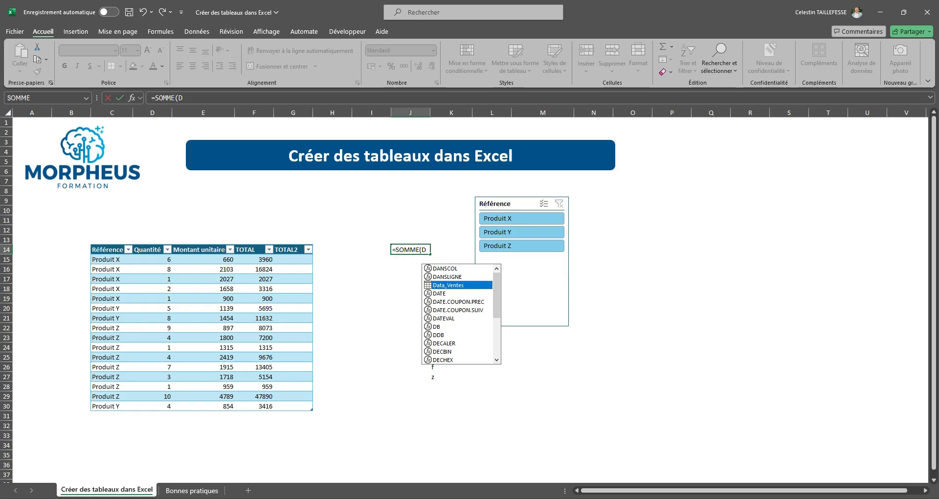
key(Tab)
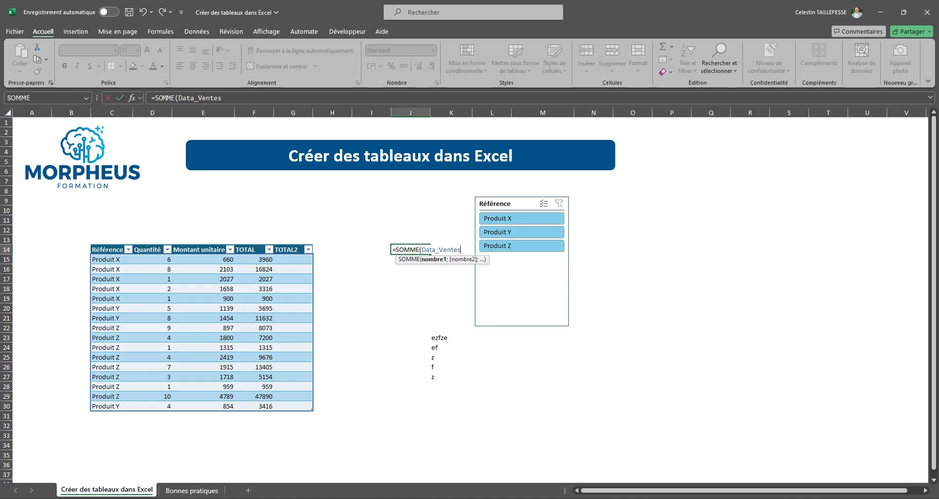
- Restrict the J14 sum to the table's TOTAL column and complete the formula as =SOMME(Data_Ventes[TOTAL])
text([)
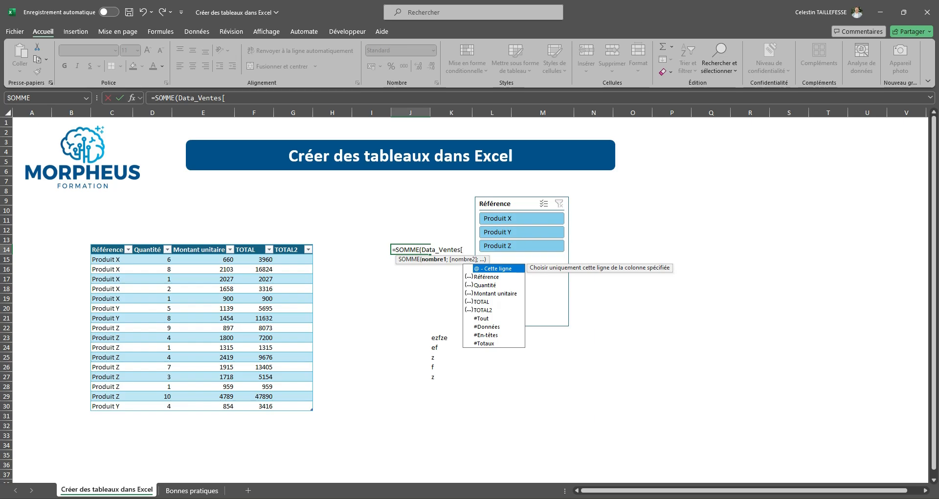
key(Down)
key(Down)
key(Down)
key(Down)
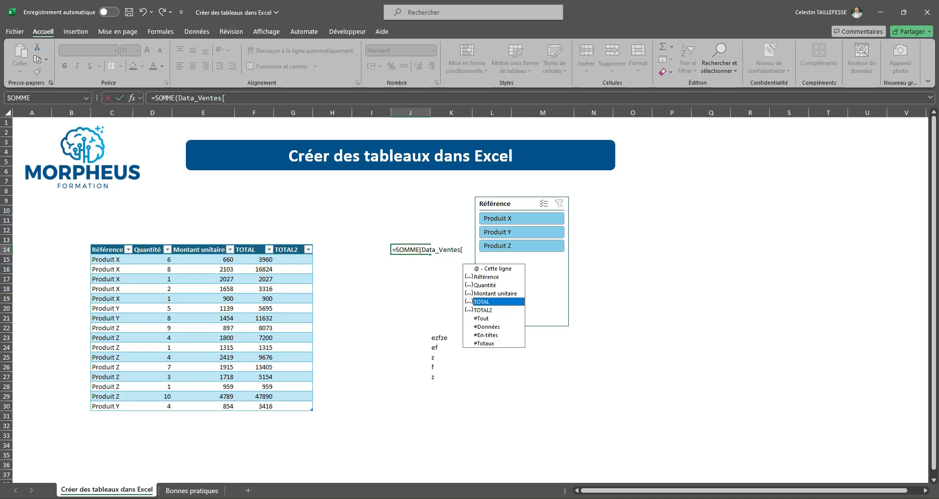
key(Tab)
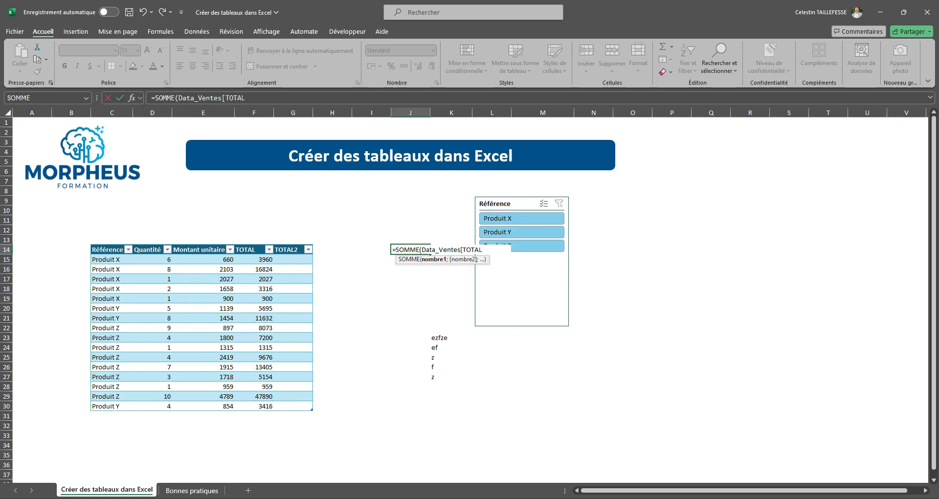
text(])
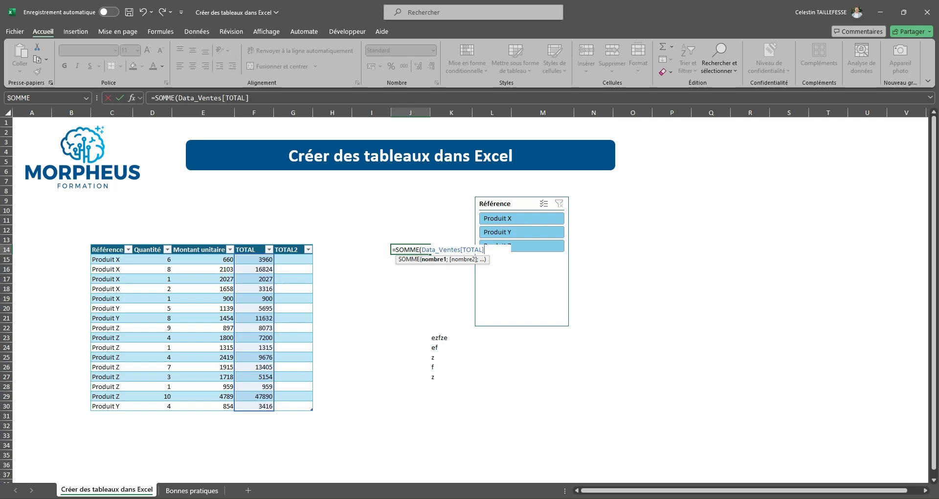
text(°)
key(Return)
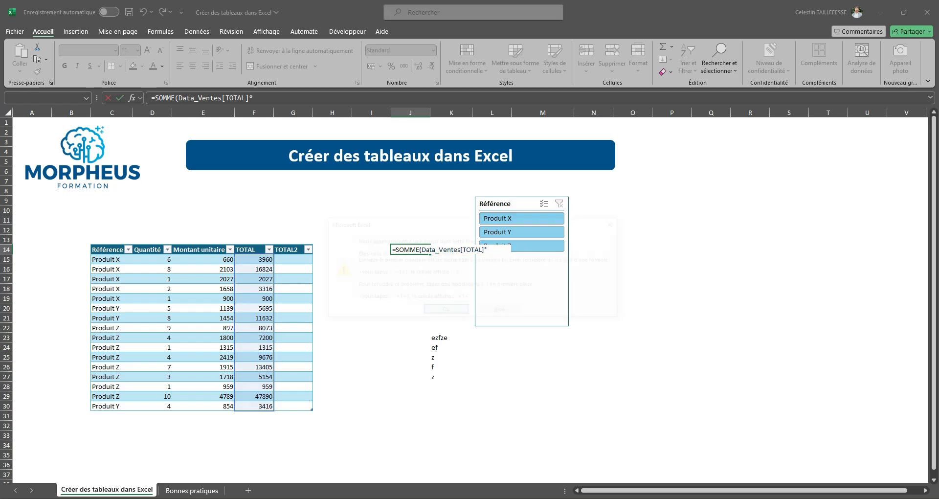
key(Return)
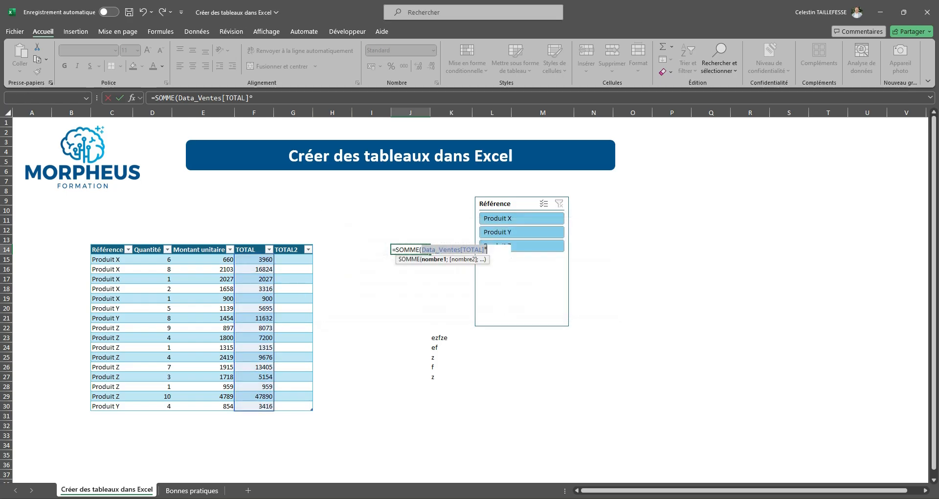
click(254, 98)
key(Return)
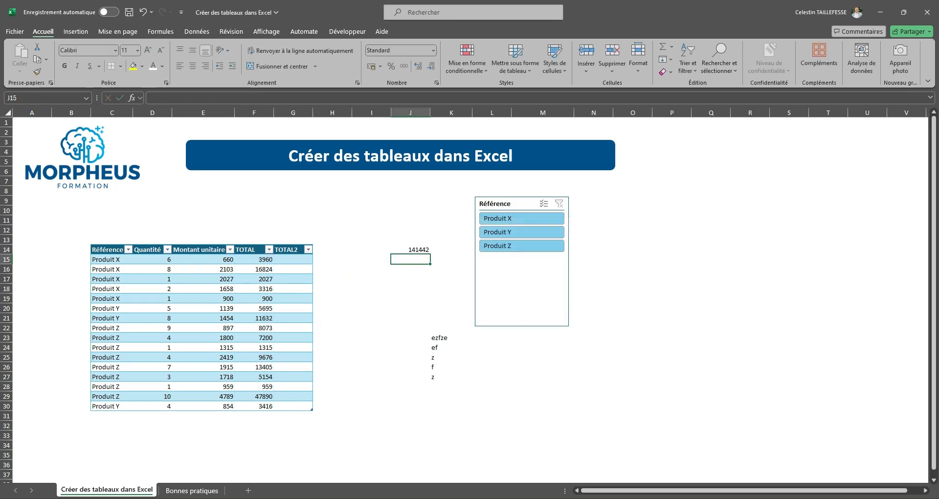
- Enter a second SOMME formula in J16, picking the TOTAL column directly in the table as Data_Ventes[TOTAL]
key(Down)
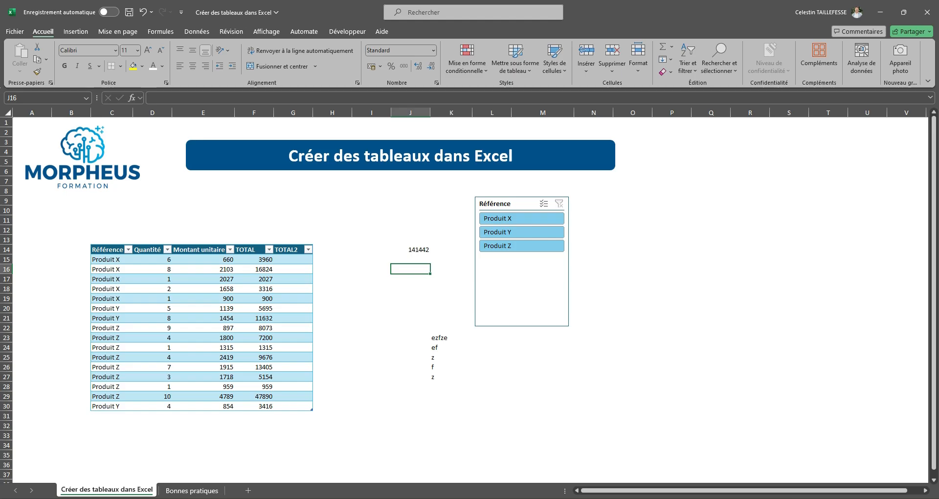
text(=somme()
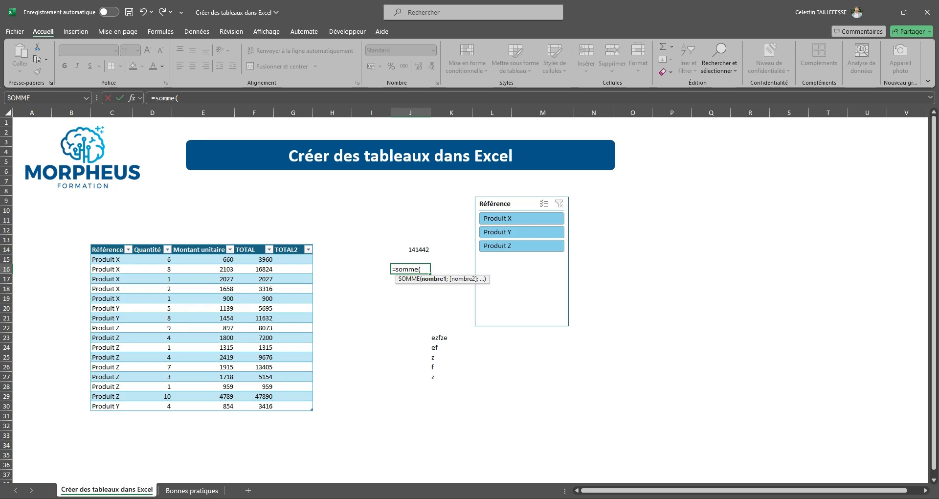
click(254, 246)
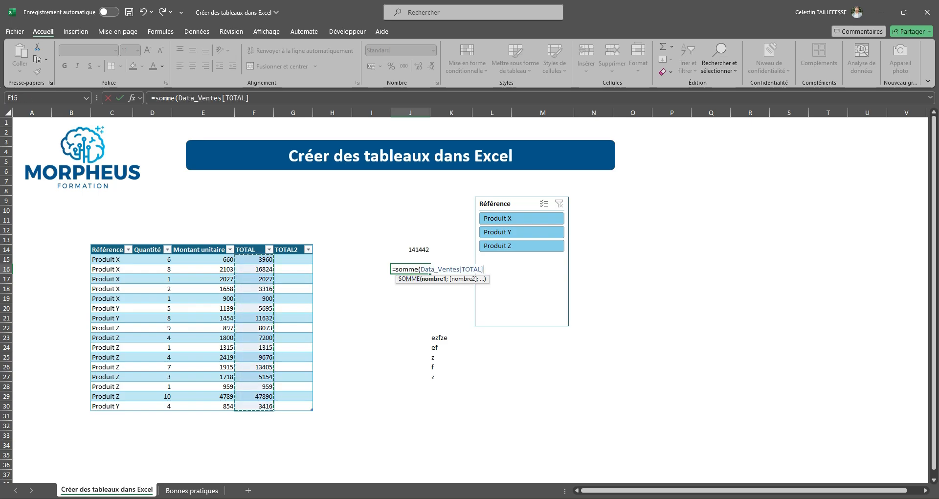
key(Return)
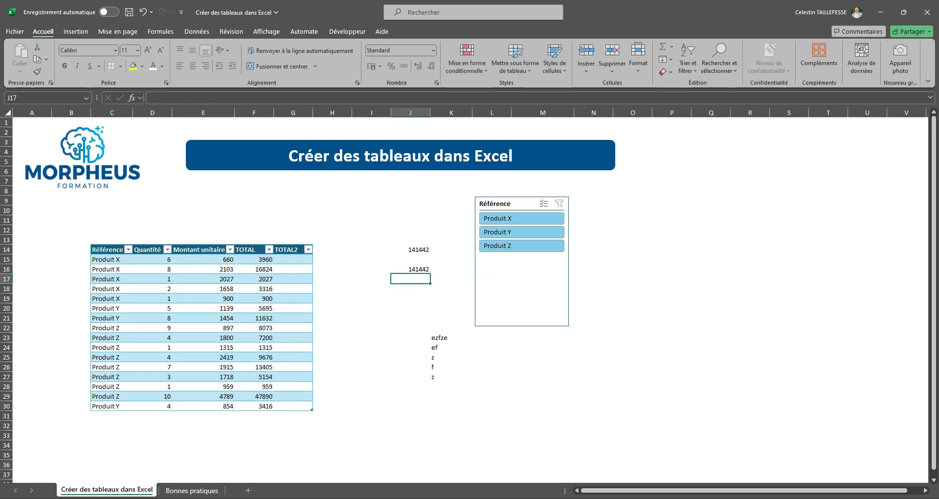